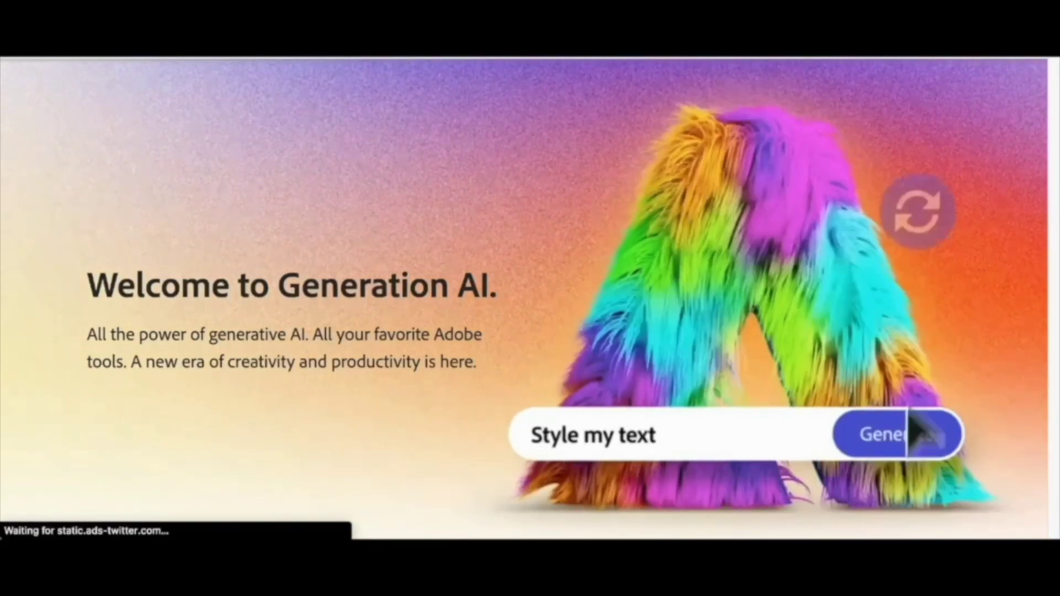
pyautogui.scroll(-10, 933, 248)
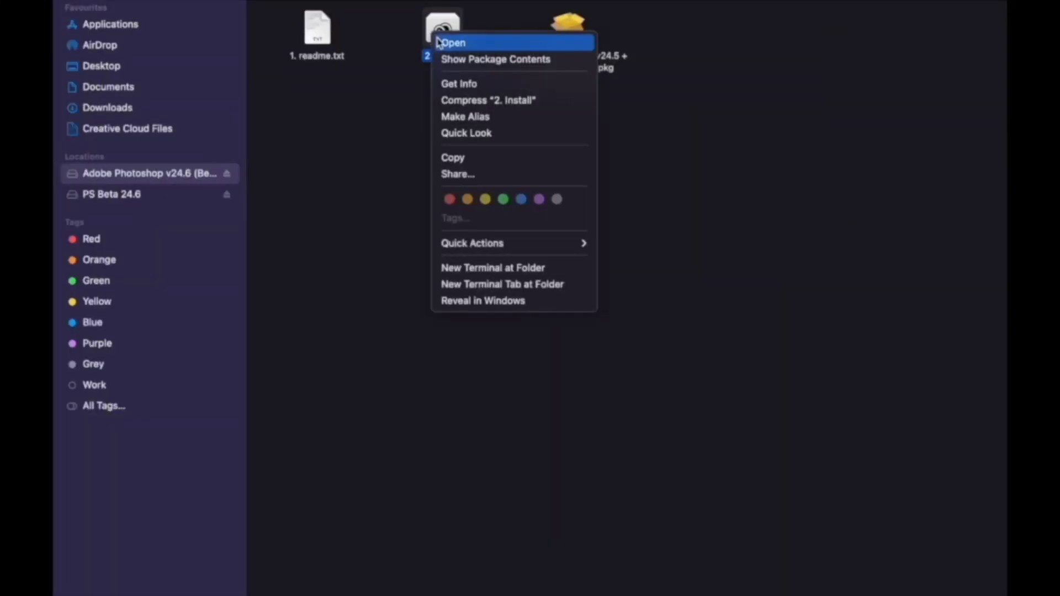
# Step: Install Photoshop (Beta) 24.6 in English (North America) with the login password, then close the installer
pyautogui.click(440, 42)
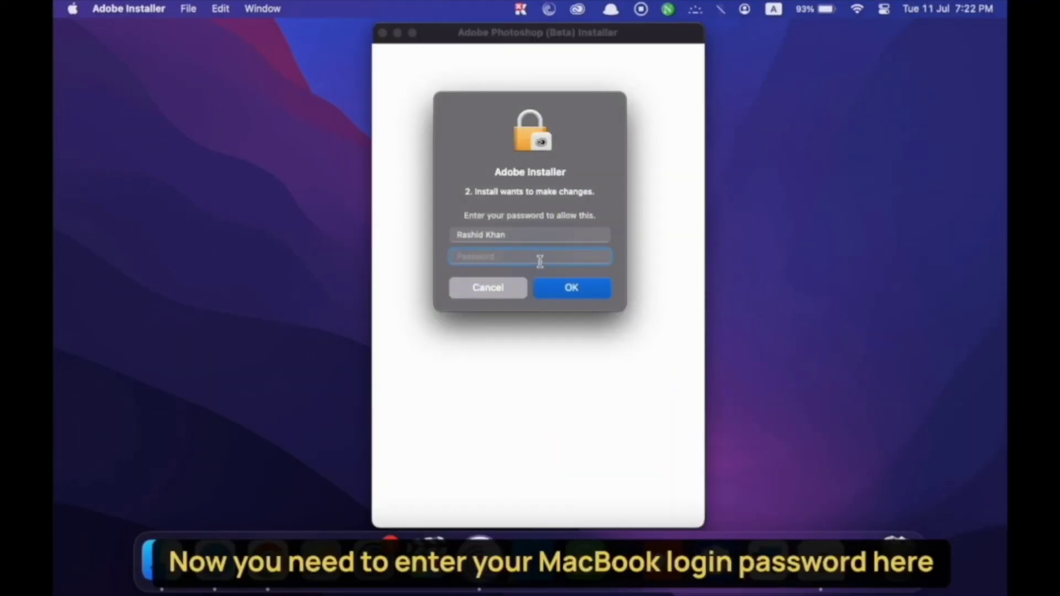
pyautogui.press('Return')
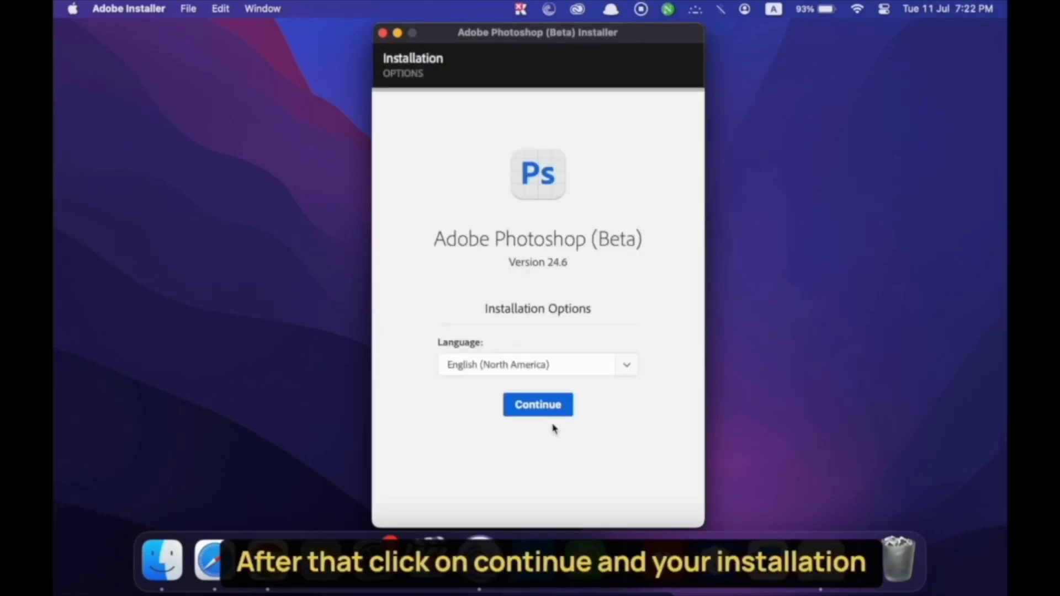
pyautogui.click(545, 409)
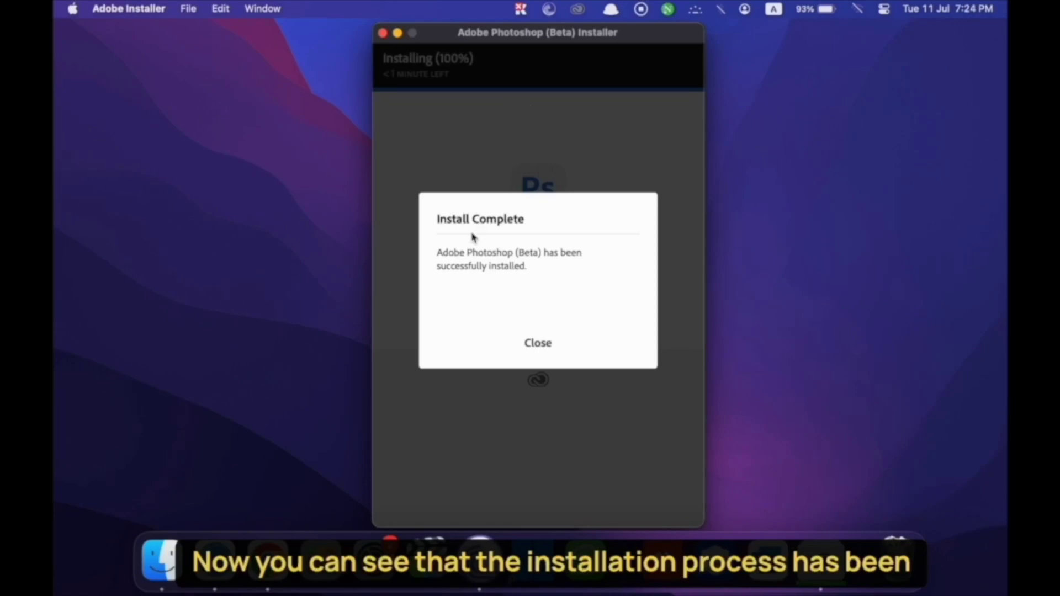
pyautogui.click(537, 343)
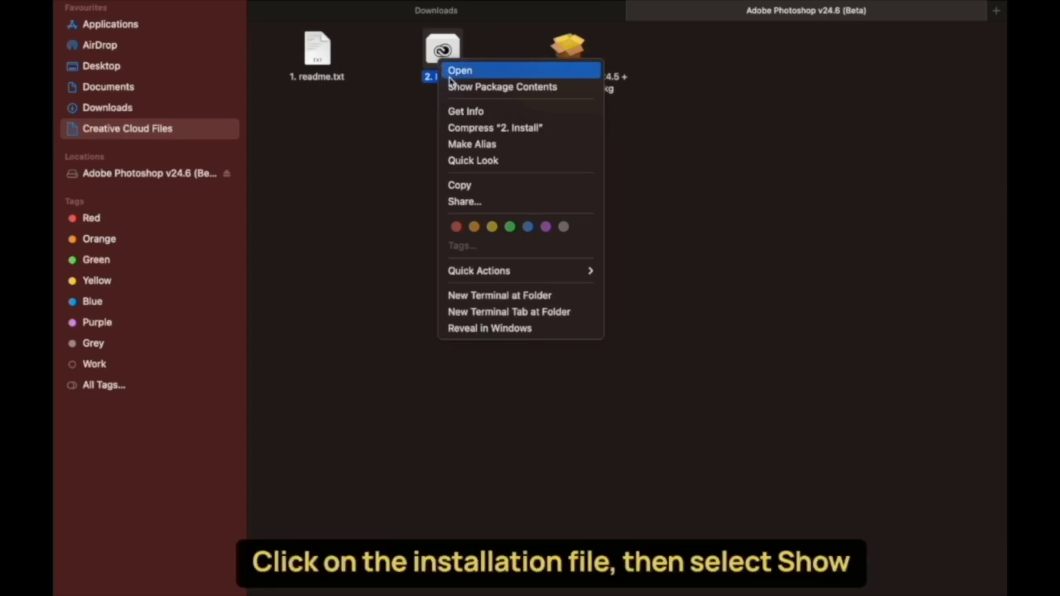
# Step: Open the Install program from the 2. Install package's Contents/MacOS folder
pyautogui.click(495, 88)
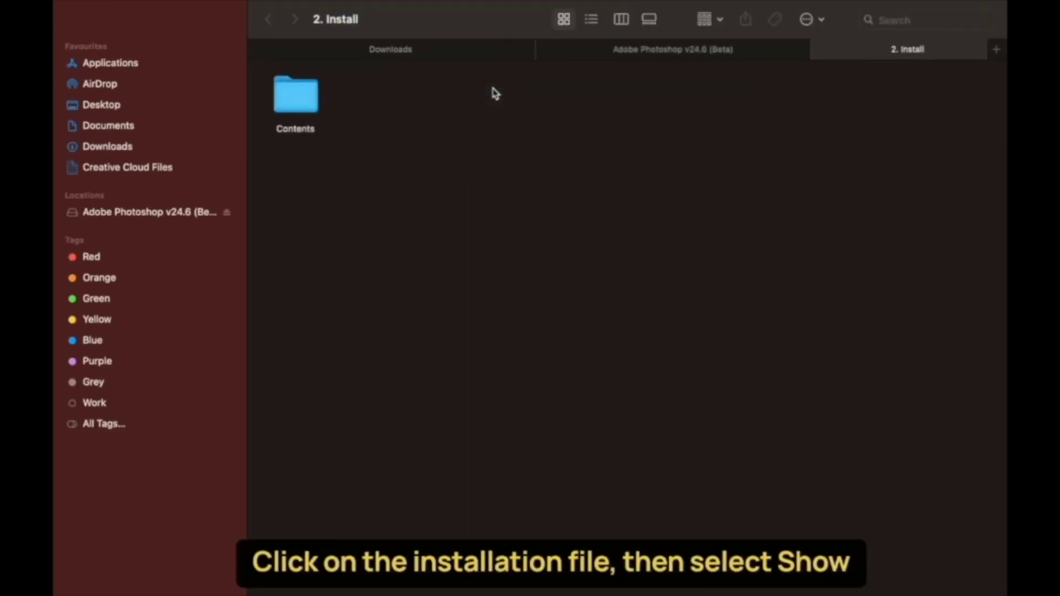
pyautogui.rightClick(304, 104)
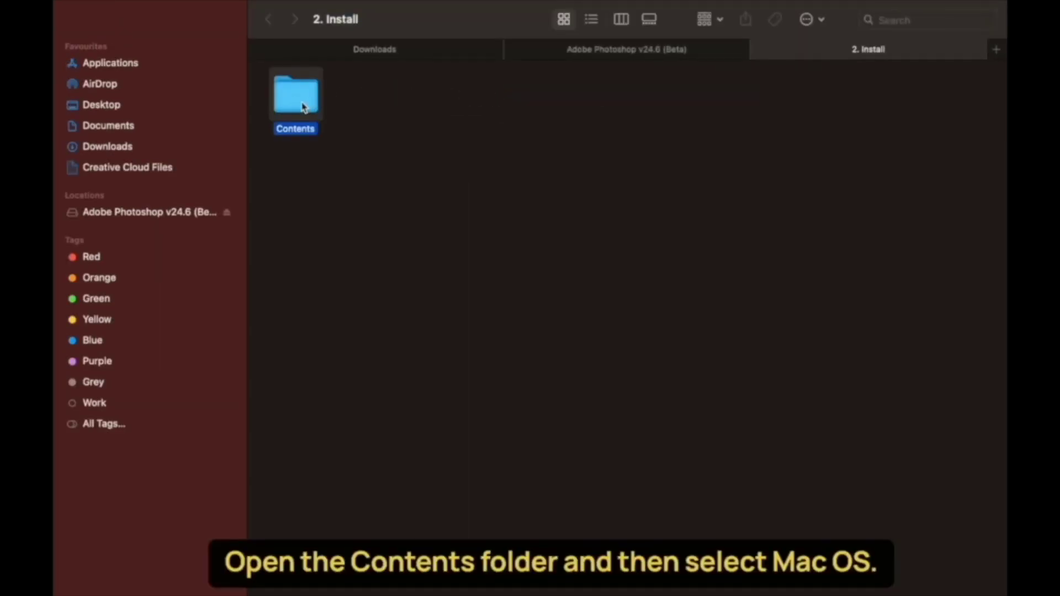
pyautogui.click(319, 113)
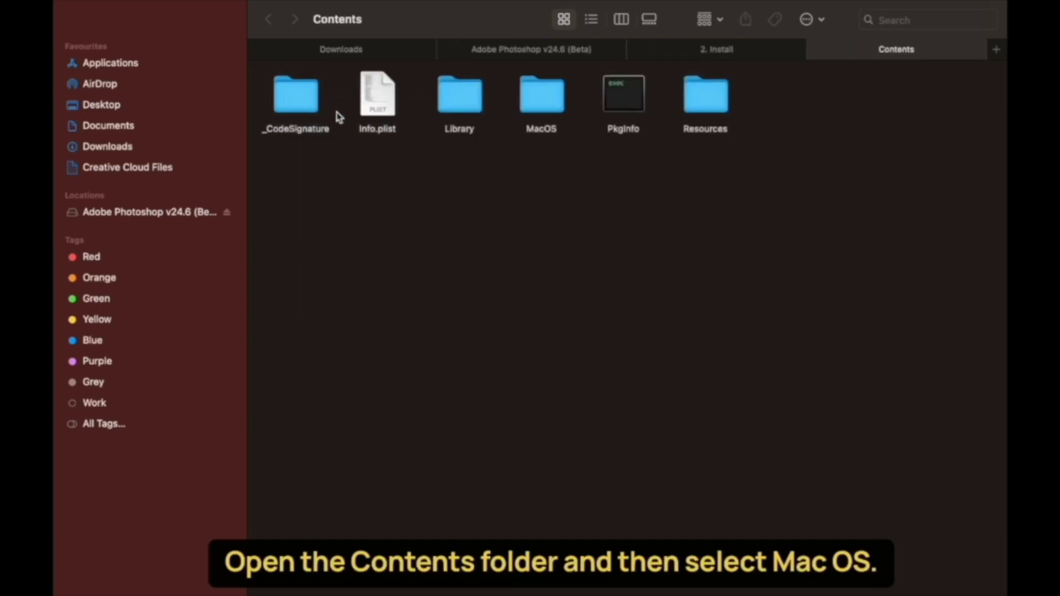
pyautogui.doubleClick(538, 100)
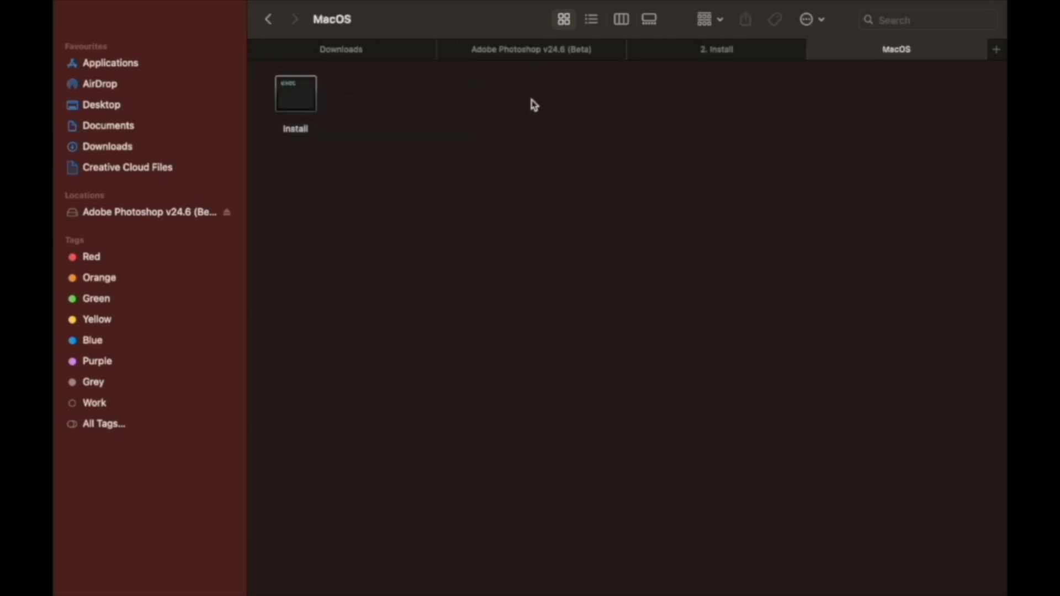
pyautogui.click(317, 95)
pyautogui.rightClick(317, 95)
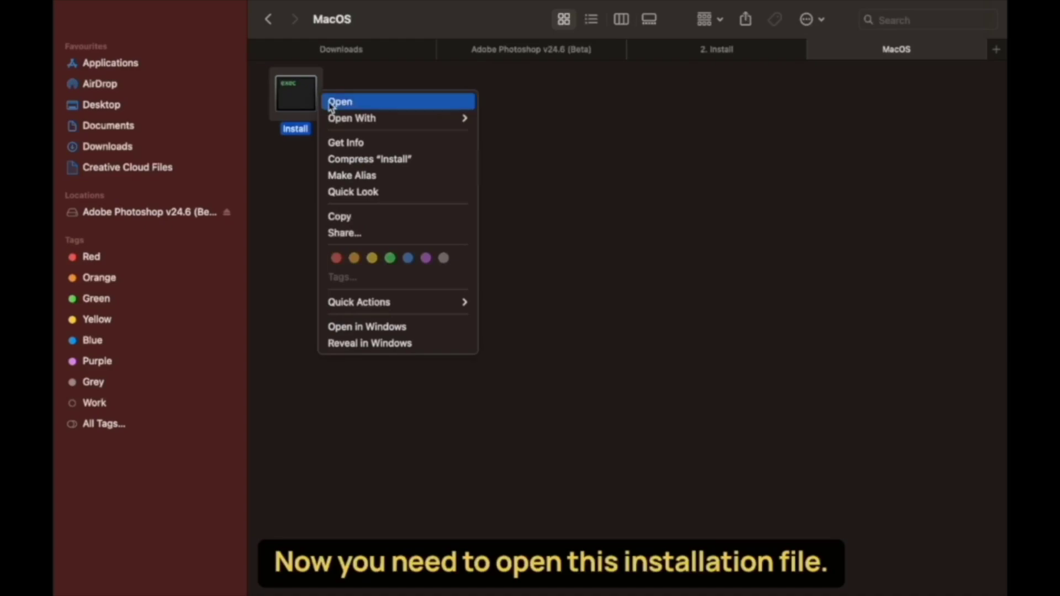
pyautogui.click(319, 110)
# Step: Authorise with the login password and start installing in English (North America)
pyautogui.click(478, 239)
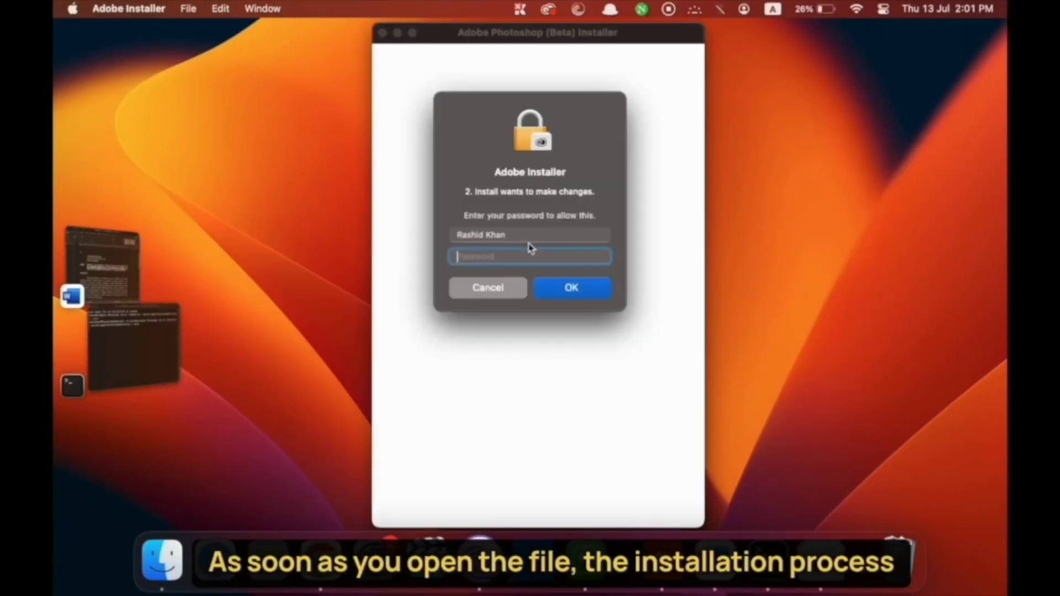
pyautogui.press('Return')
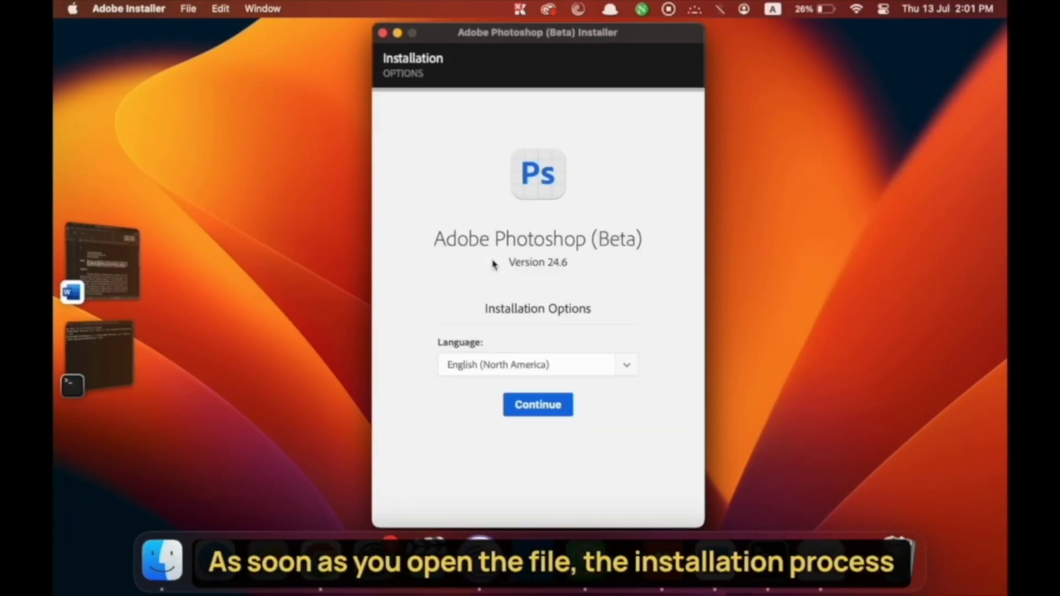
pyautogui.click(545, 403)
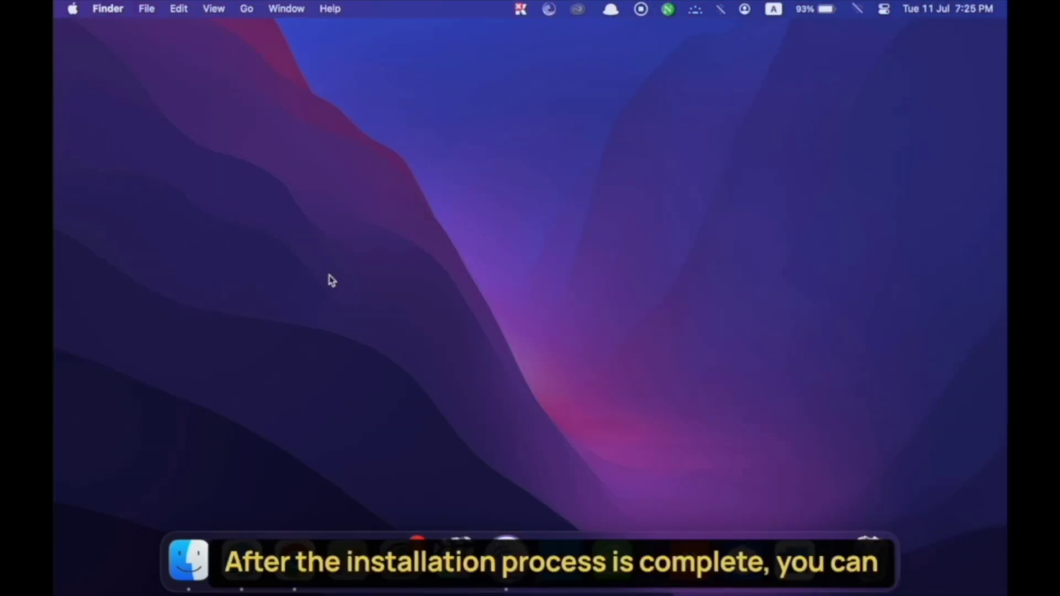
# Step: Launch Adobe Photoshop (Beta) from Alfred by searching 'ado'
pyautogui.hotkey('alt', 'space')
pyautogui.write('ado')
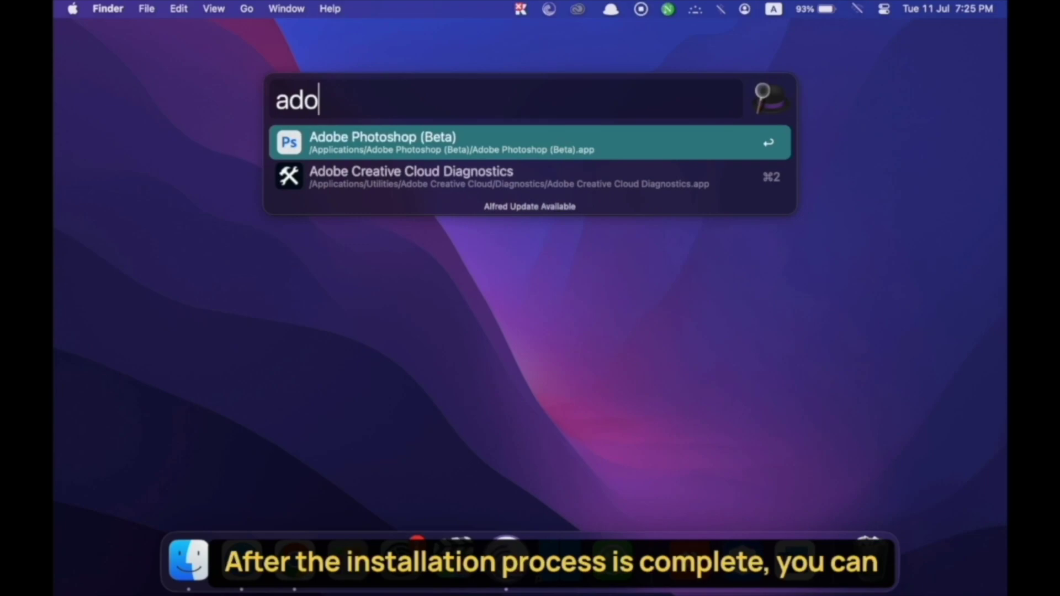
pyautogui.press('Return')
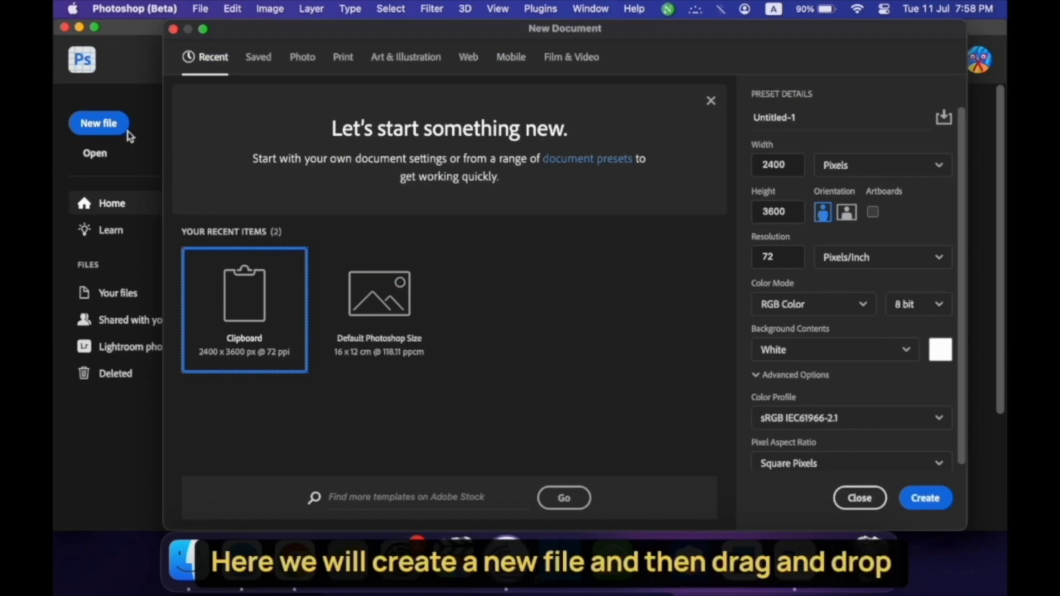
# Step: Create the 2400 × 3600 px document and place bird.jpg from the Picture folder as a layer
pyautogui.click(905, 500)
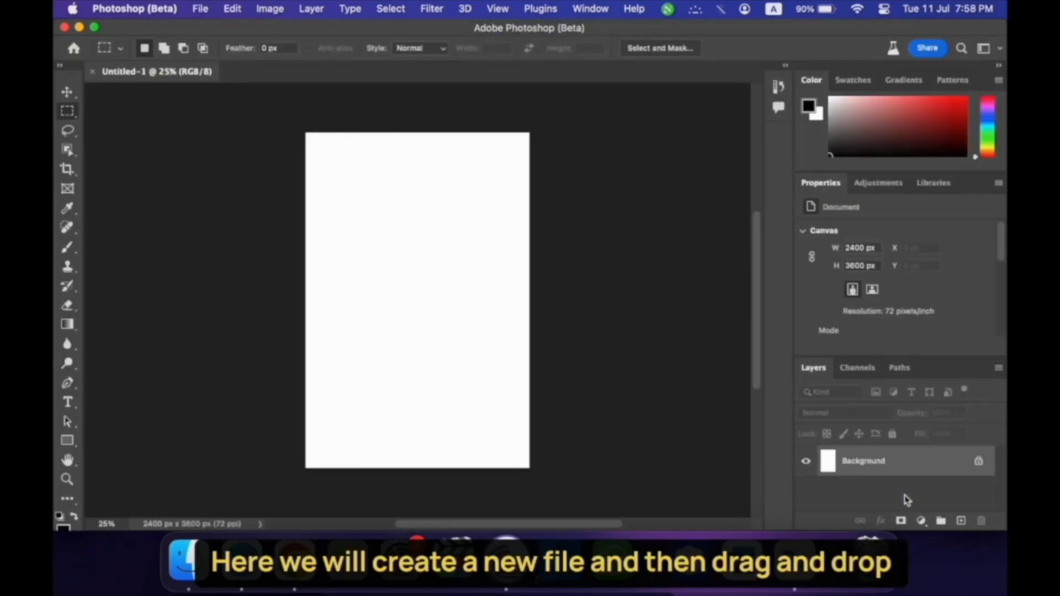
pyautogui.click(179, 574)
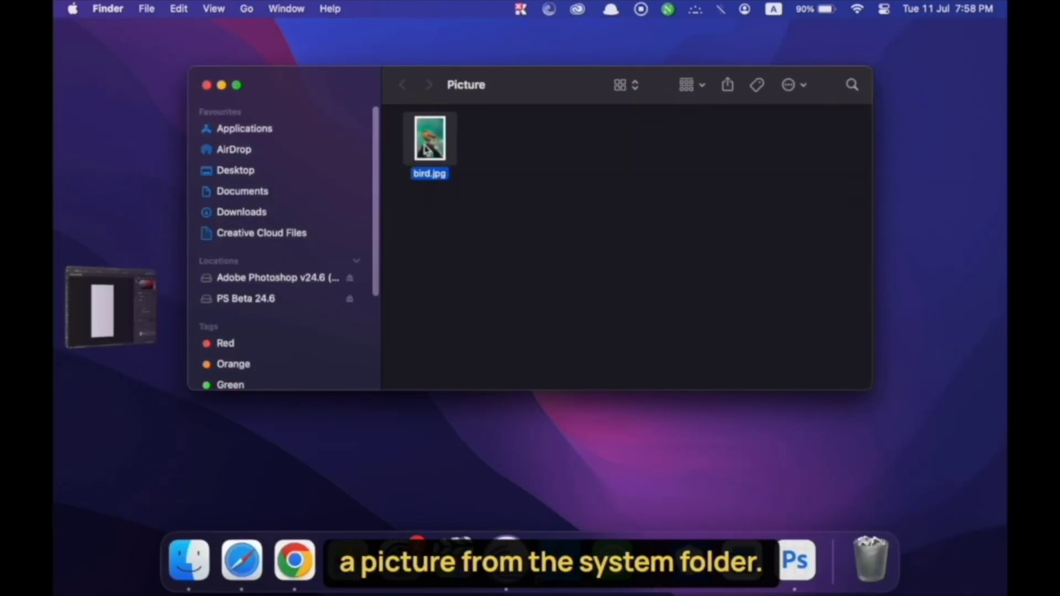
pyautogui.moveTo(425, 150); pyautogui.dragTo(368, 284)
pyautogui.press('Return')
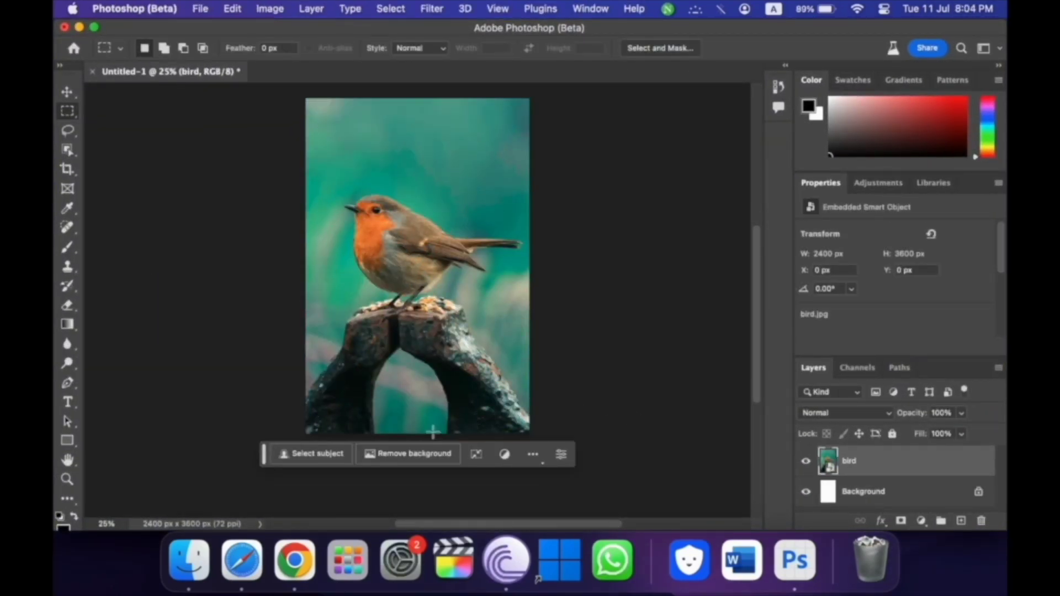
# Step: Select the bird and run Generative Fill with the prompt 'change the colour of'
pyautogui.click(330, 455)
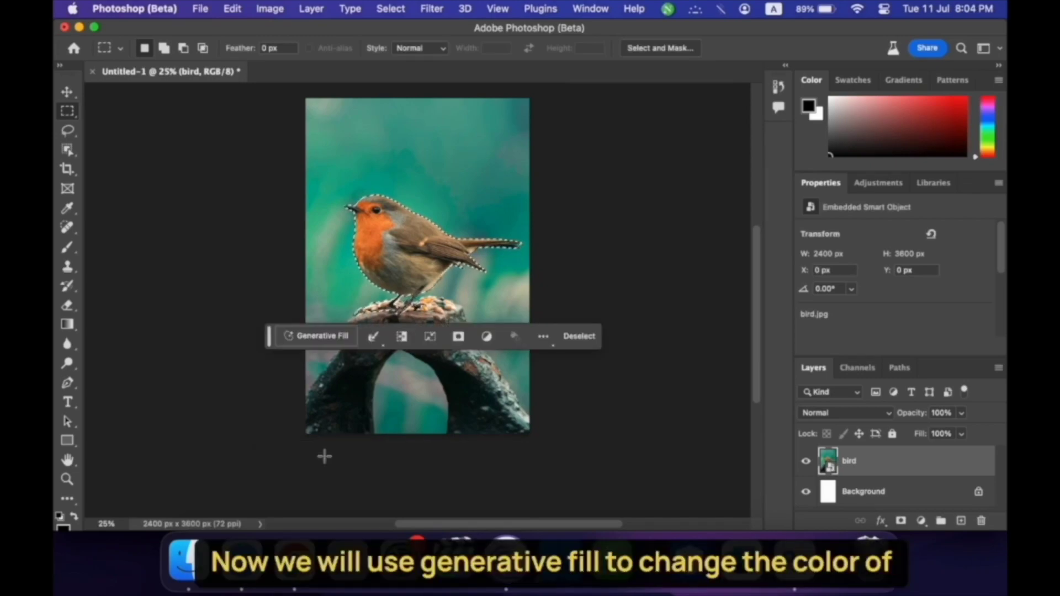
pyautogui.click(331, 339)
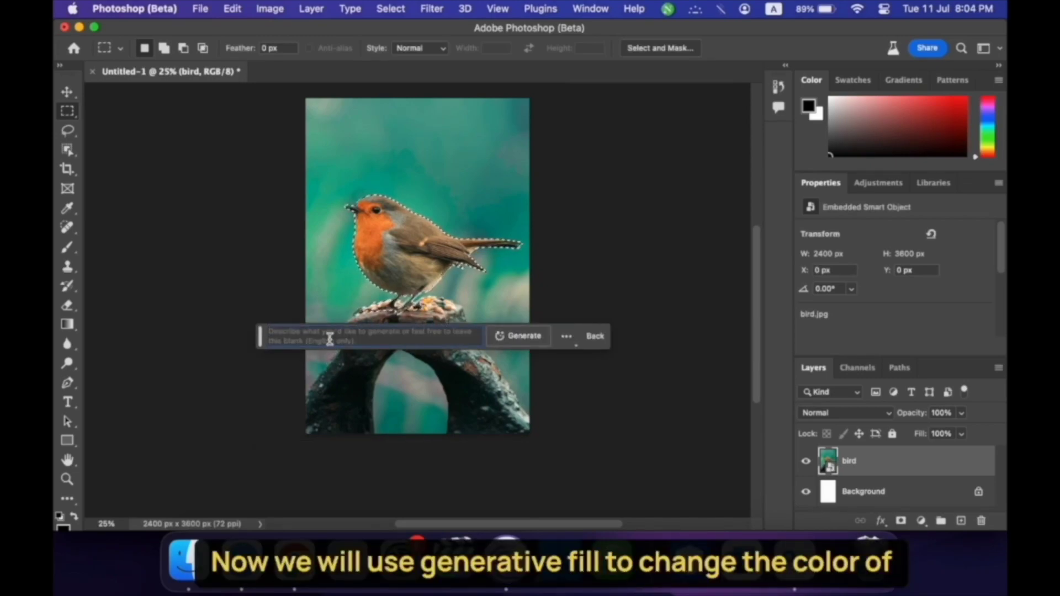
pyautogui.write('change the colour of b')
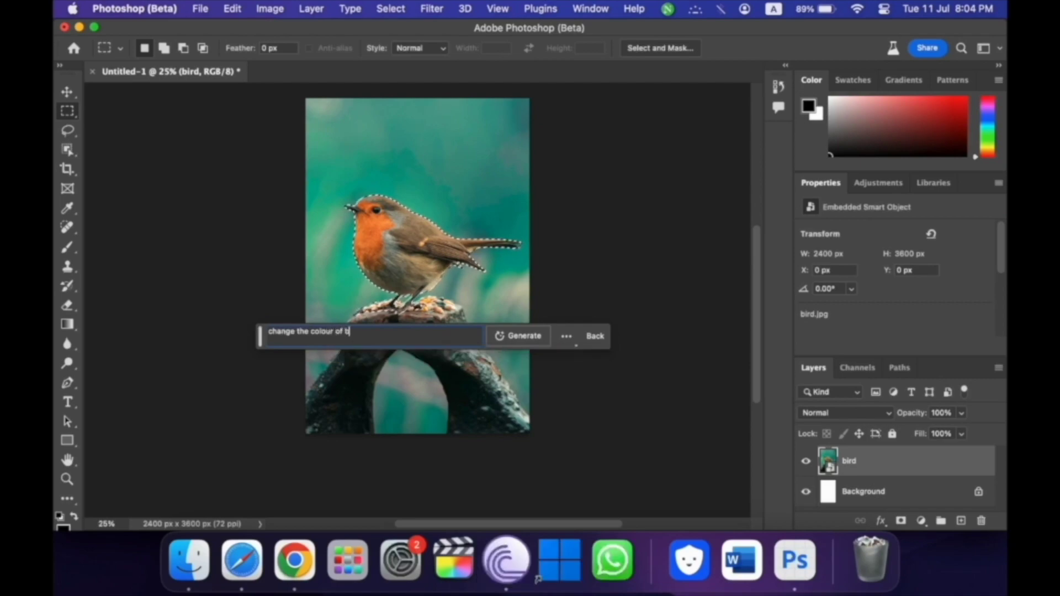
pyautogui.press('Return')
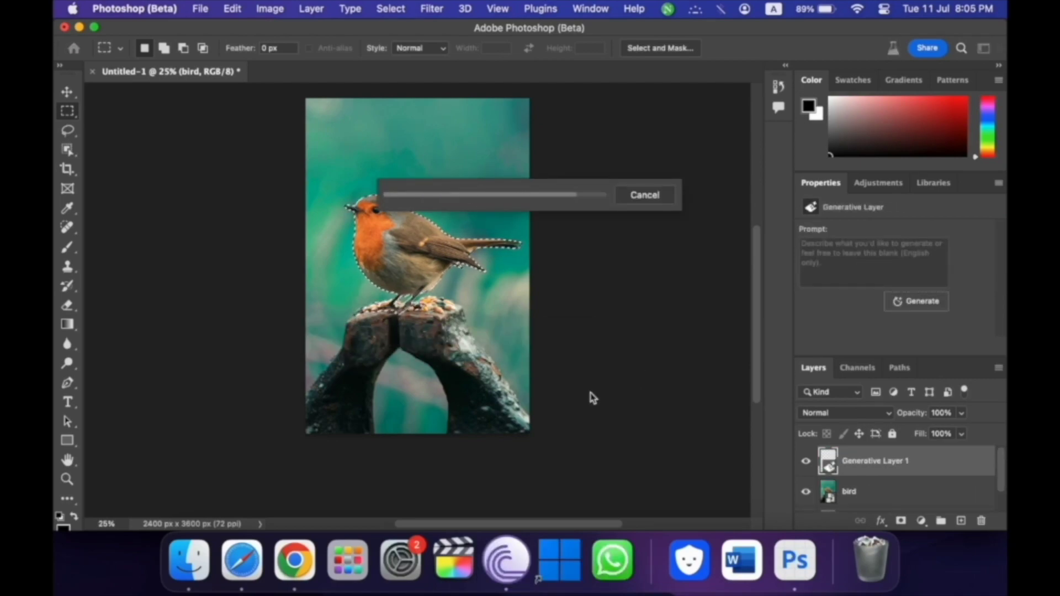
# Step: Browse the generated variations and pick the blue bird with a red breast
pyautogui.click(411, 389)
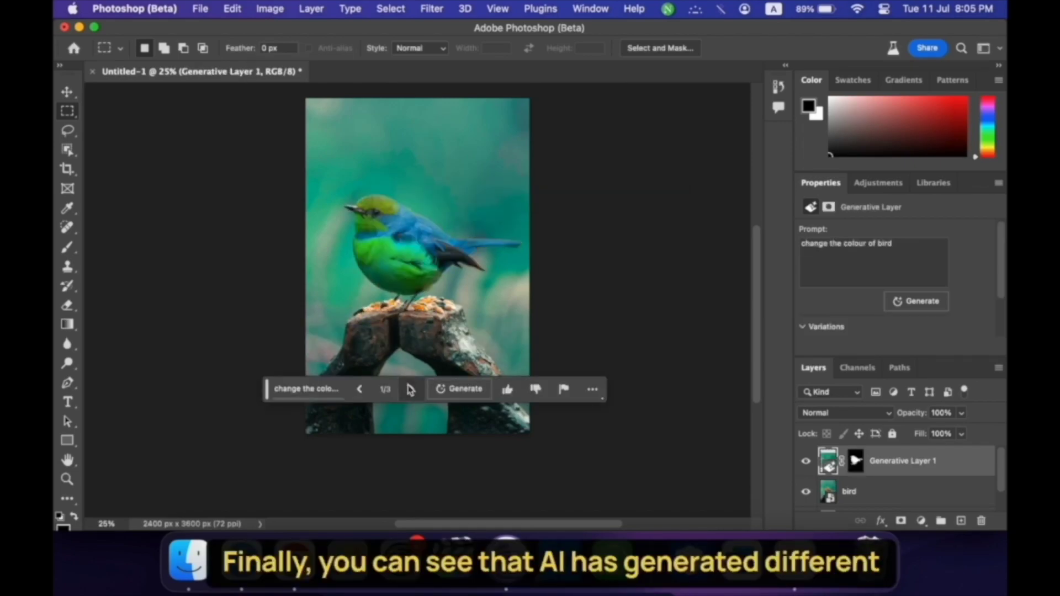
pyautogui.click(409, 389)
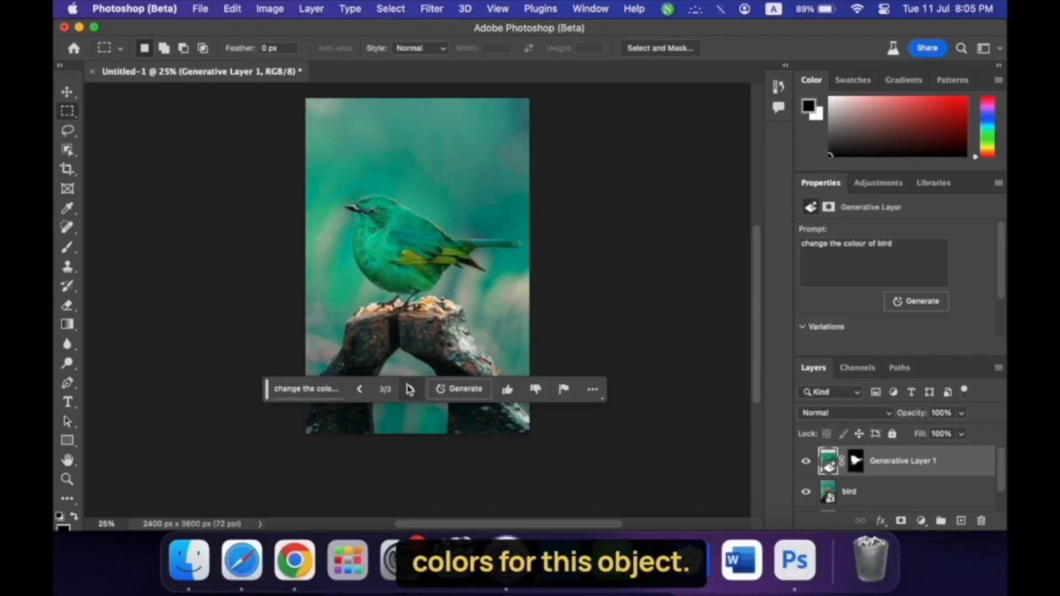
pyautogui.click(819, 330)
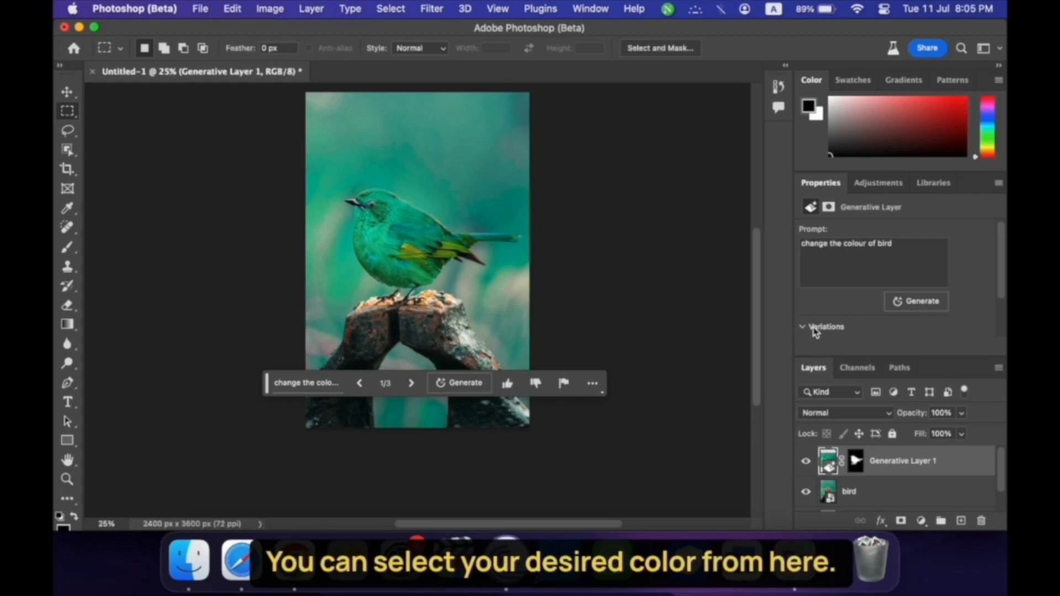
pyautogui.moveTo(1002, 262); pyautogui.dragTo(1001, 301)
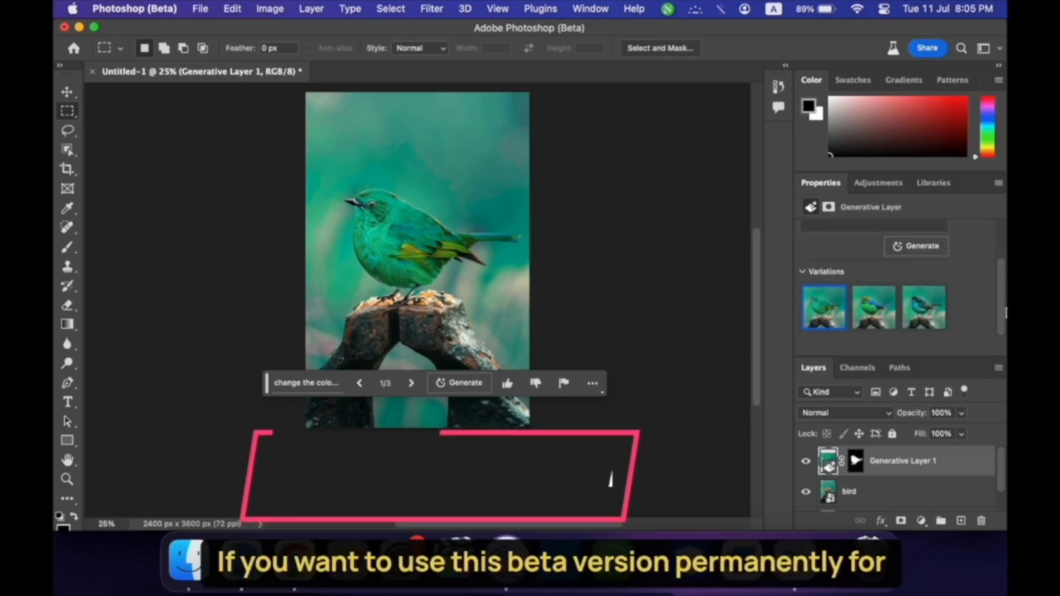
pyautogui.click(874, 308)
pyautogui.click(912, 316)
pyautogui.click(867, 307)
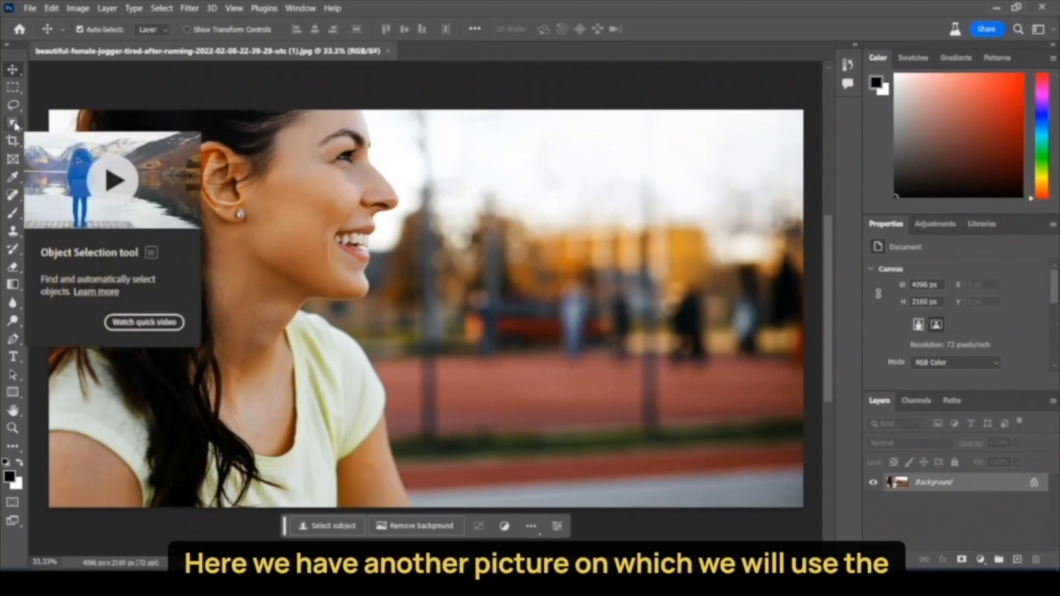
# Step: Crop-extend the jogger canvas upward from 2160 to 2844 px, adding a white band
pyautogui.click(12, 141)
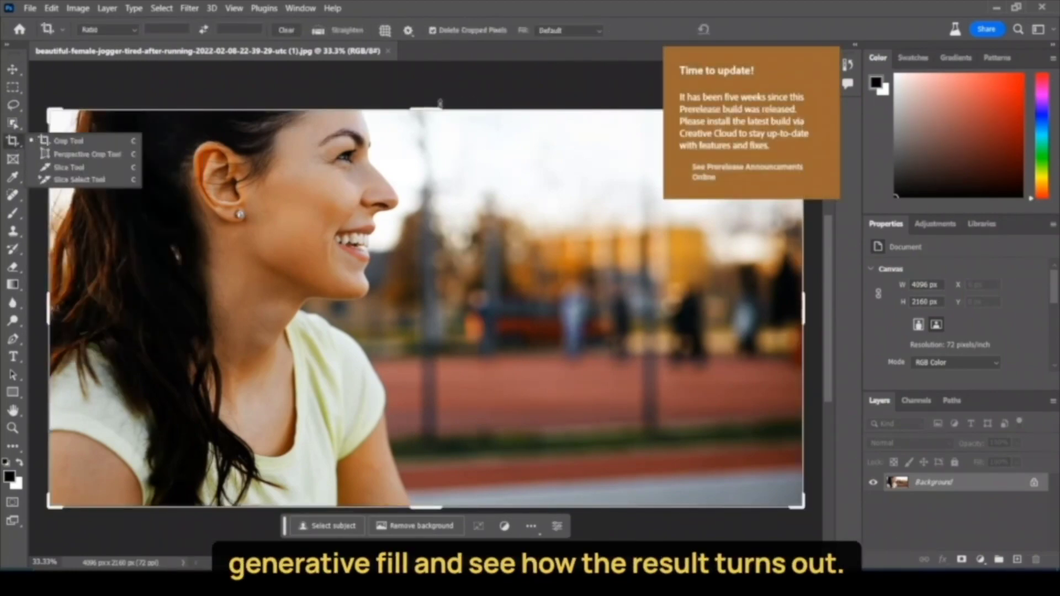
pyautogui.moveTo(440, 104); pyautogui.dragTo(444, 52)
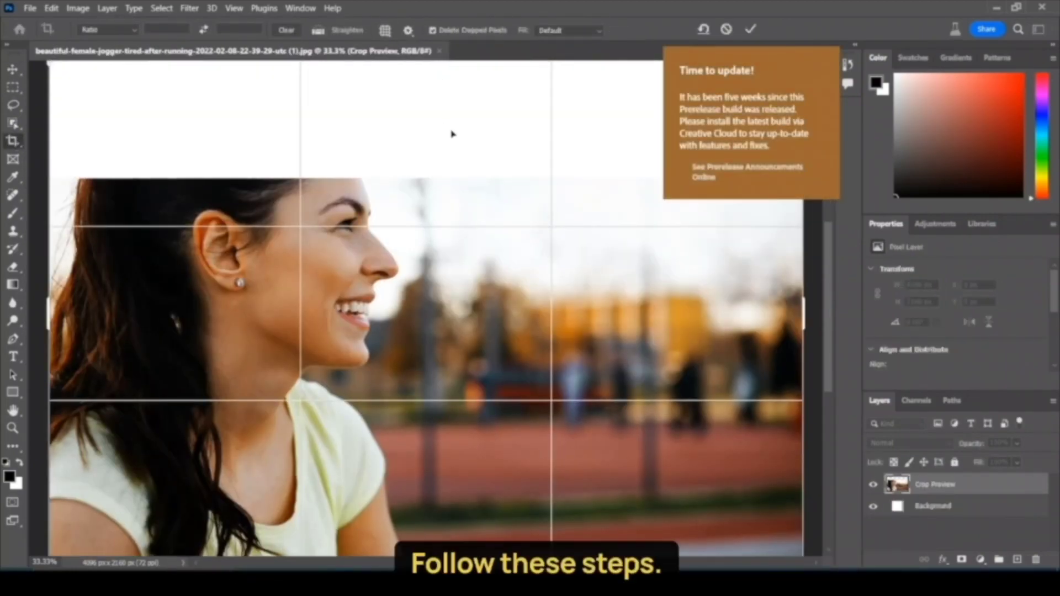
pyautogui.press('Return')
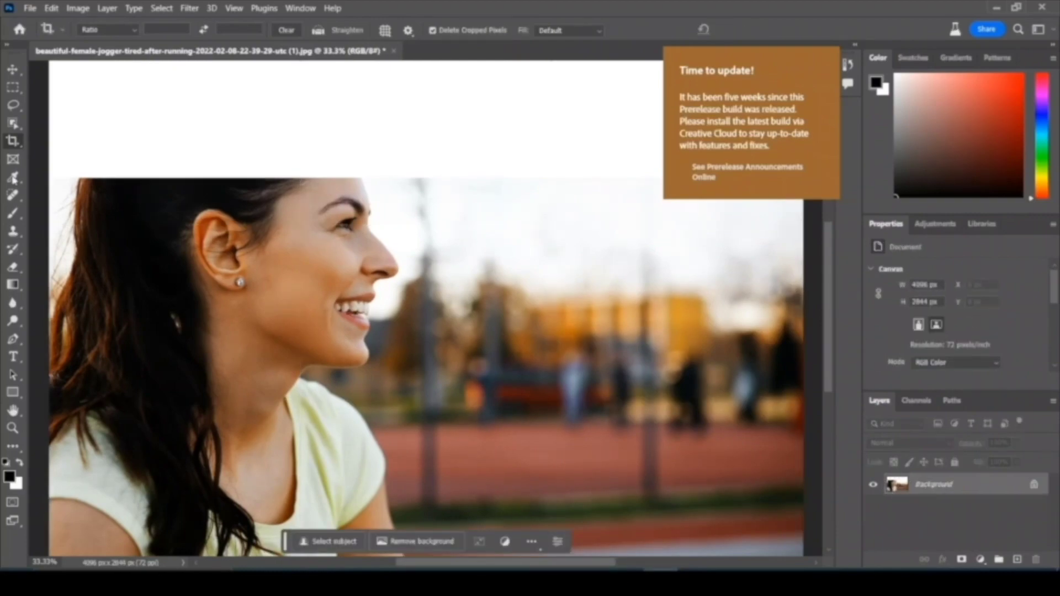
pyautogui.click(14, 87)
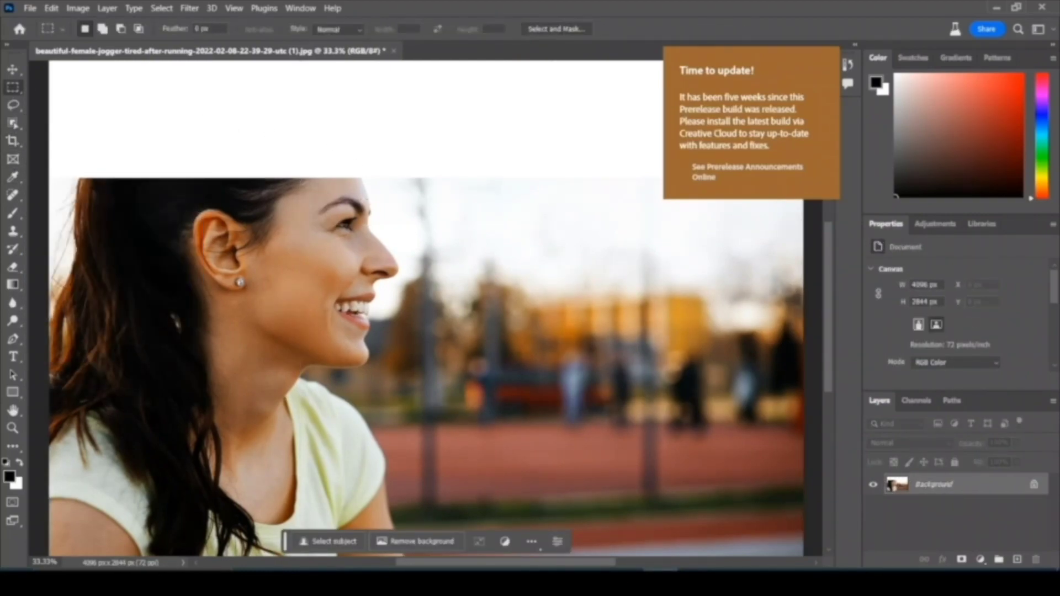
pyautogui.scroll(5, 829, 371)
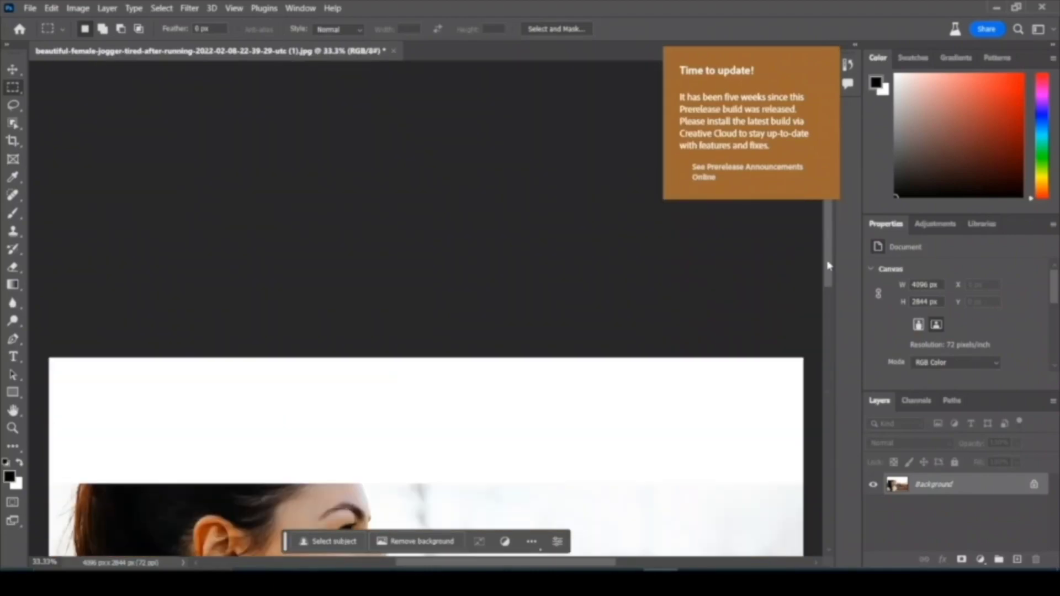
# Step: Fill the selected white band with generated sky and hair using an empty Generative Fill prompt
pyautogui.moveTo(55, 278); pyautogui.dragTo(815, 410)
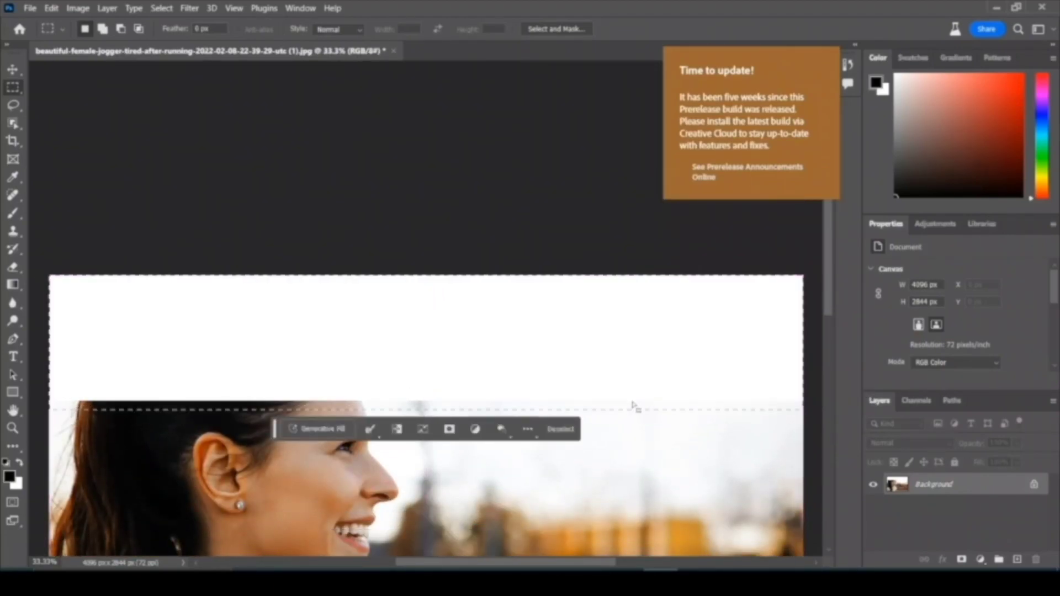
pyautogui.click(339, 428)
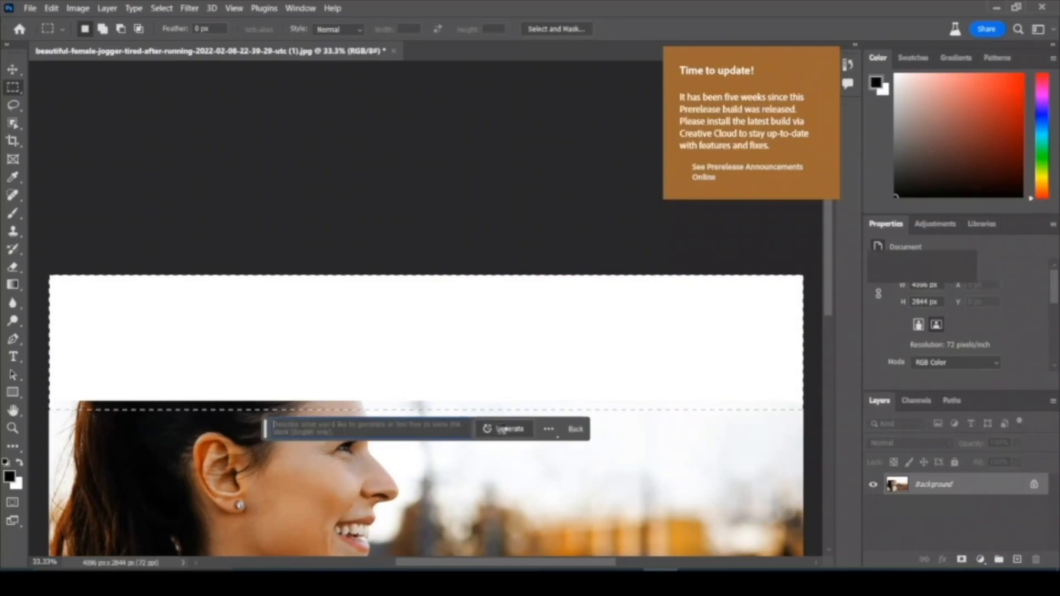
pyautogui.click(503, 430)
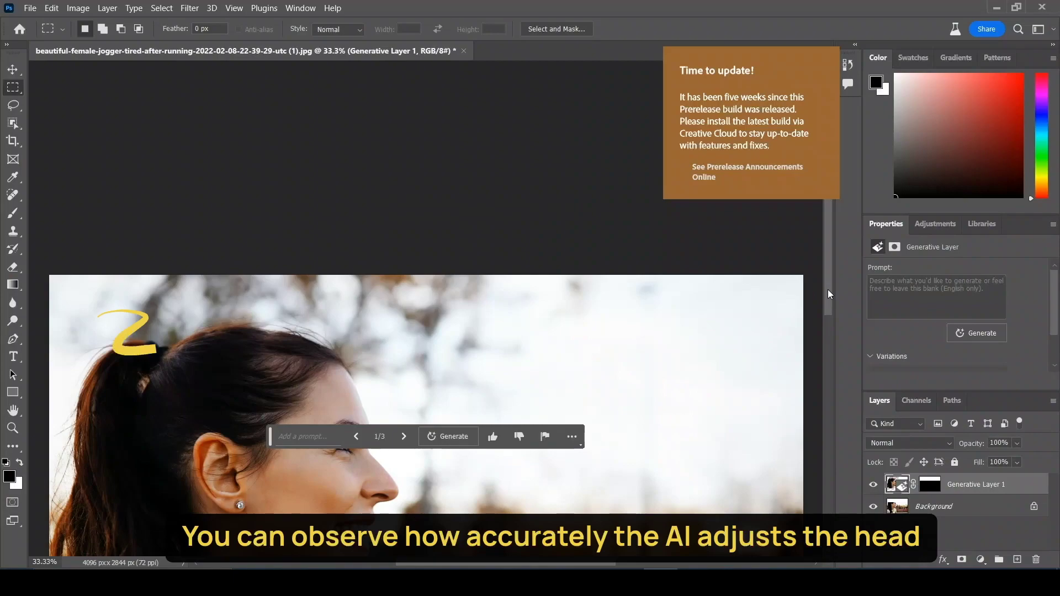
pyautogui.scroll(-1, 828, 301)
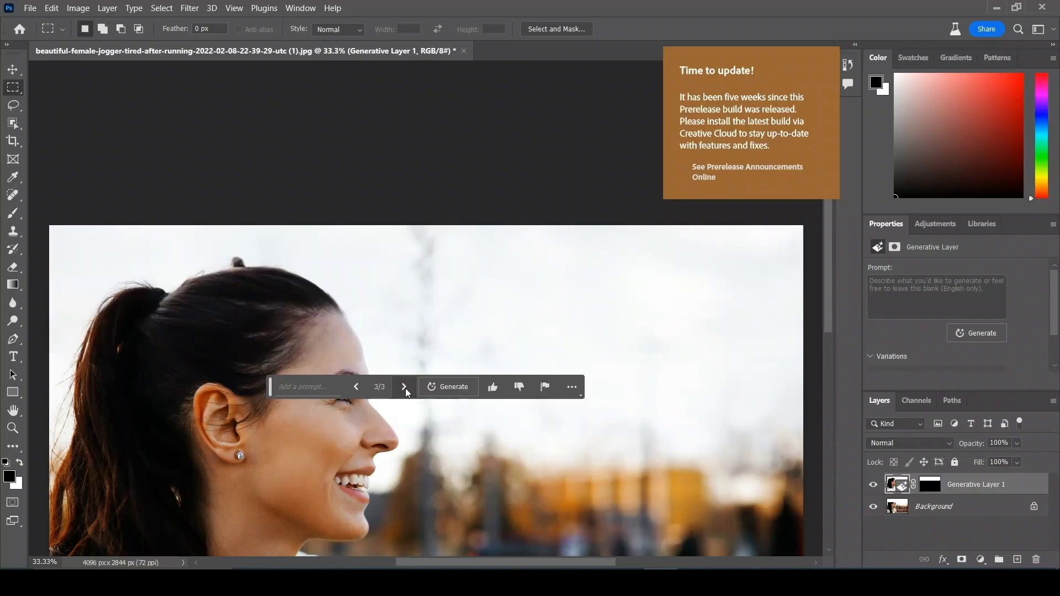
pyautogui.click(1055, 358)
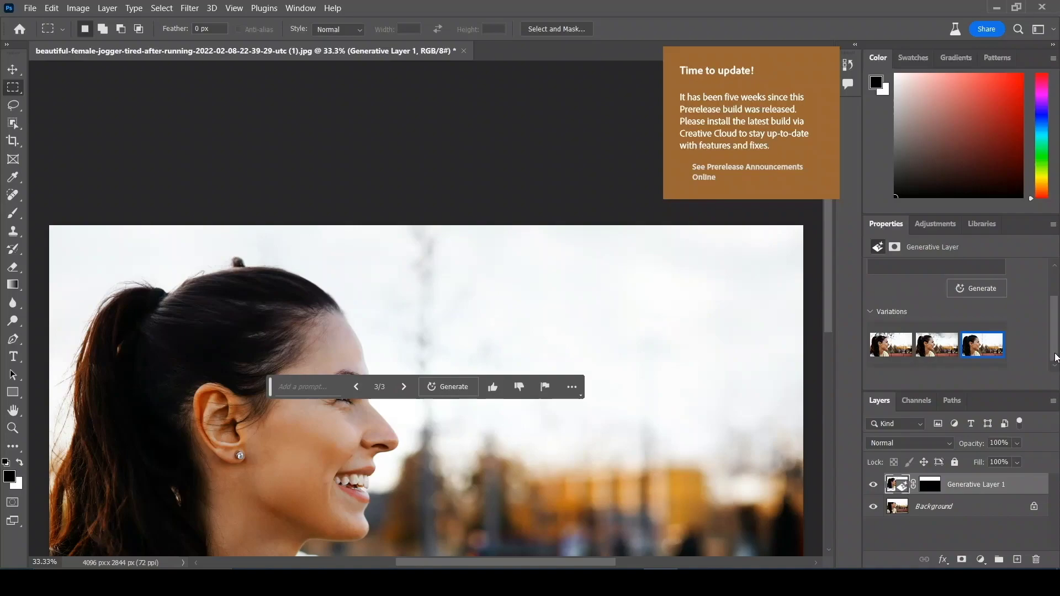
pyautogui.scroll(-5, 130, 168)
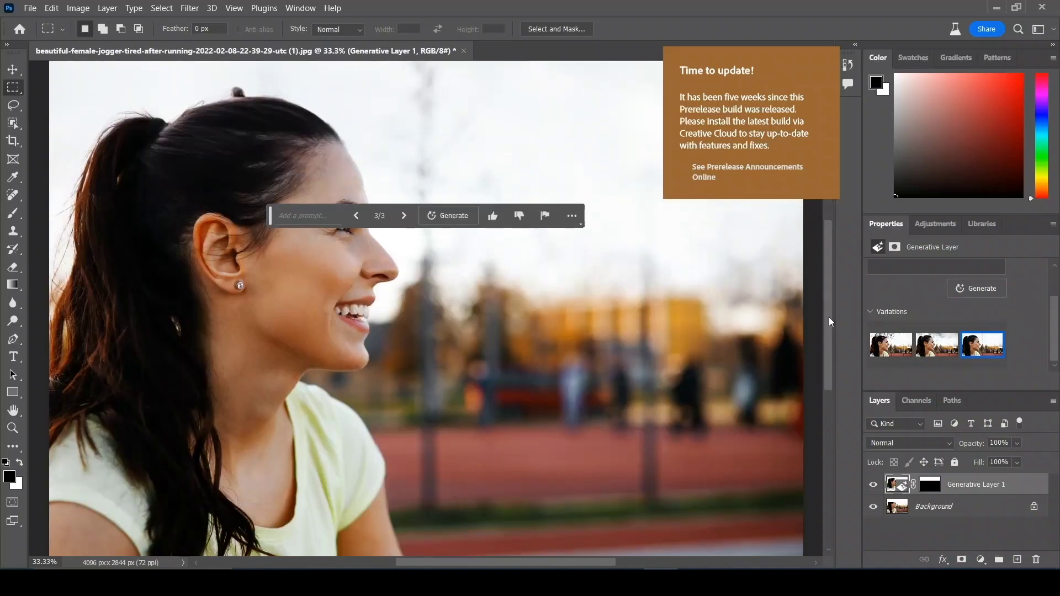
# Step: Lasso the jogger's yellow top and generate a fill with the prompt 'wearing red dress'
pyautogui.press('l')
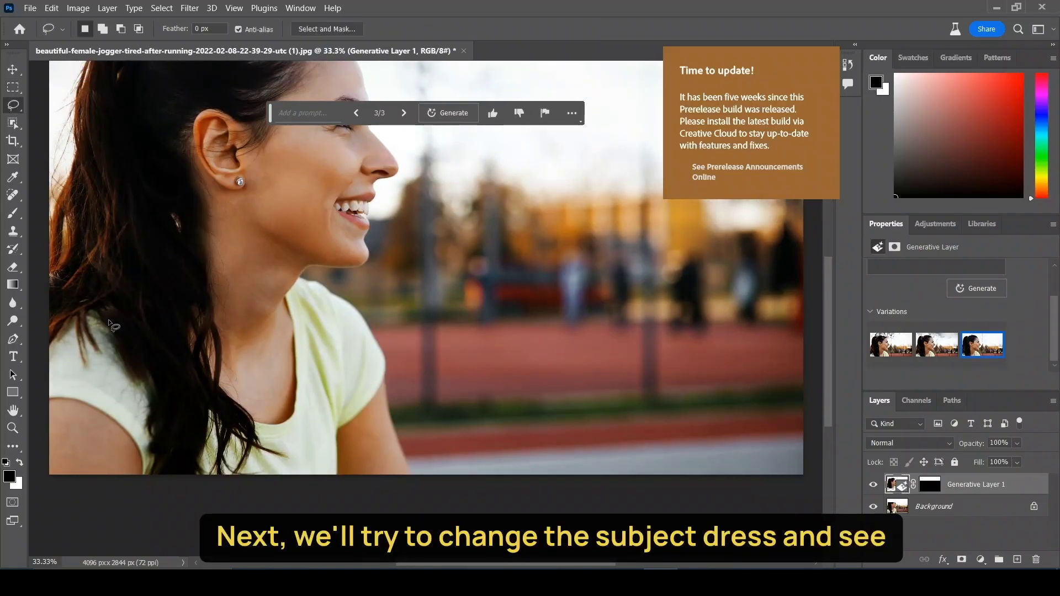
pyautogui.moveTo(51, 298); pyautogui.dragTo(51, 298)
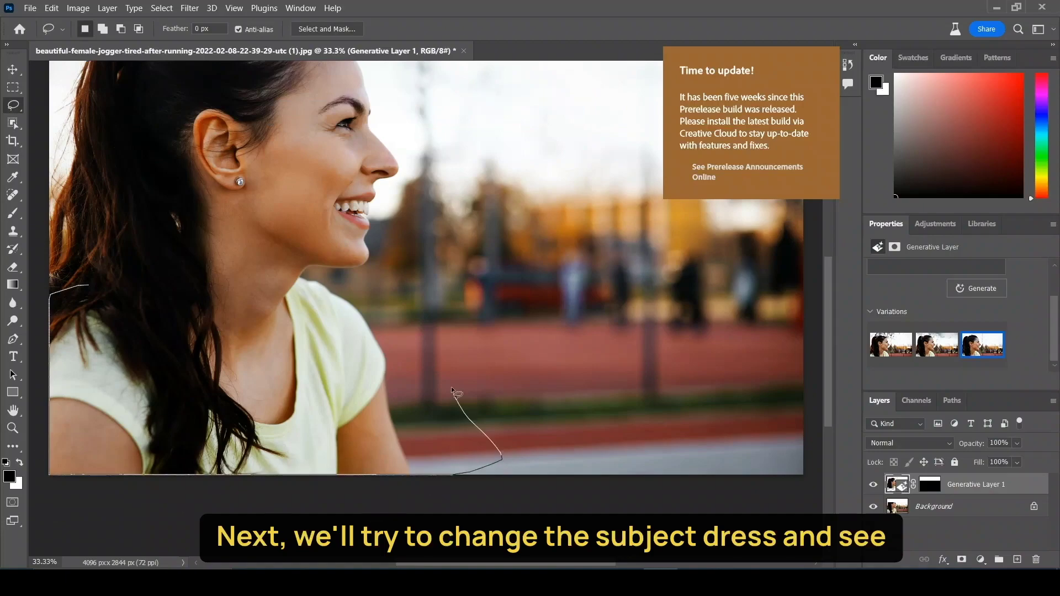
pyautogui.moveTo(451, 390)
pyautogui.mouseDown()
pyautogui.moveTo(370, 297)
pyautogui.moveTo(316, 281)
pyautogui.mouseUp()
pyautogui.moveTo(156, 338); pyautogui.dragTo(105, 297)
pyautogui.click(160, 492)
pyautogui.write('wearing red')
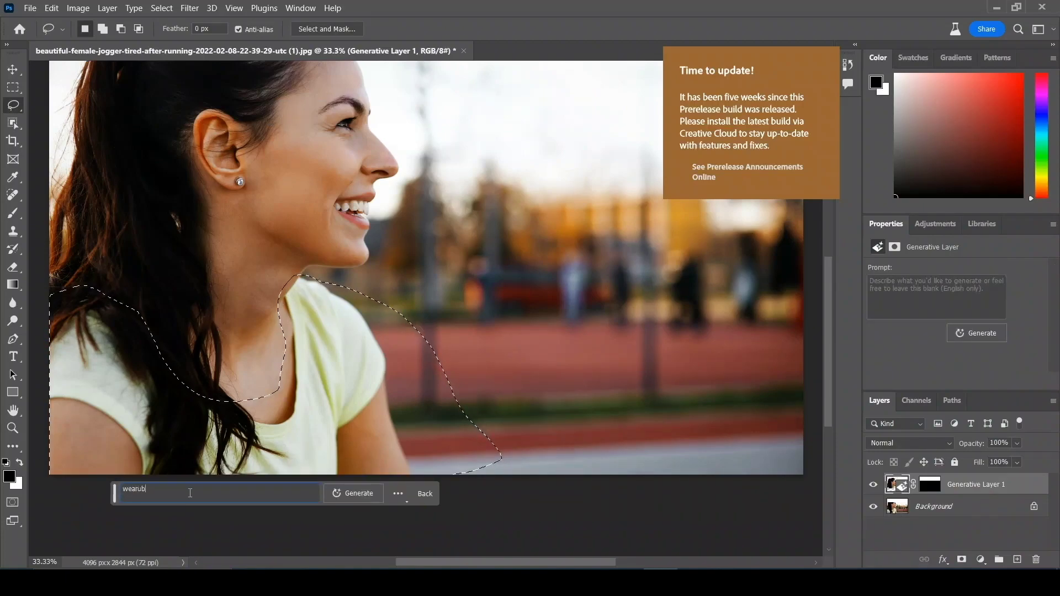
pyautogui.write(' dress')
pyautogui.click(354, 493)
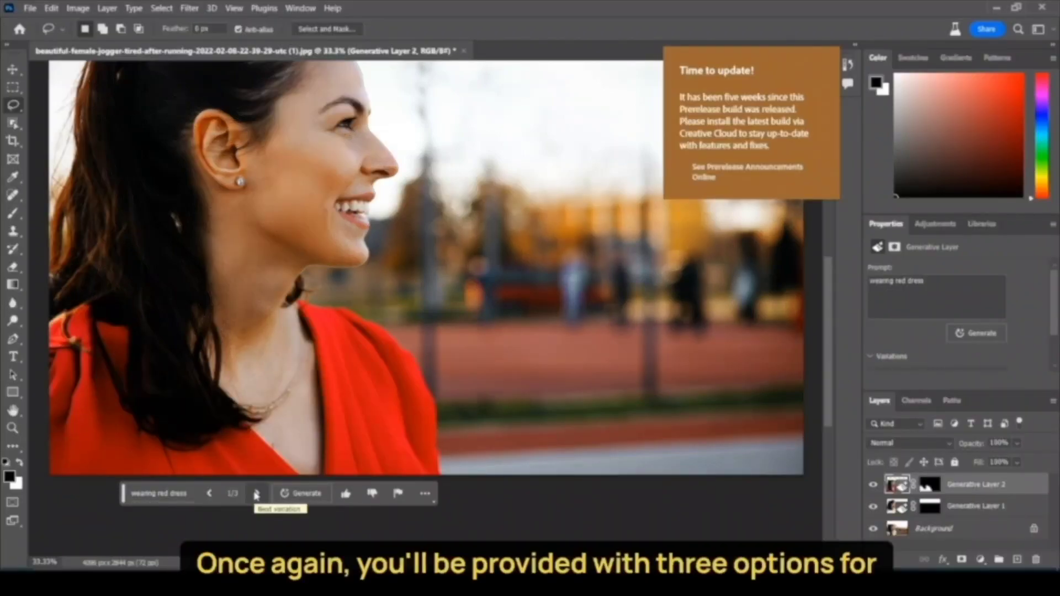
# Step: Review the red dress variations, generate three more, and choose sleeveless variation 2 of 6
pyautogui.click(257, 491)
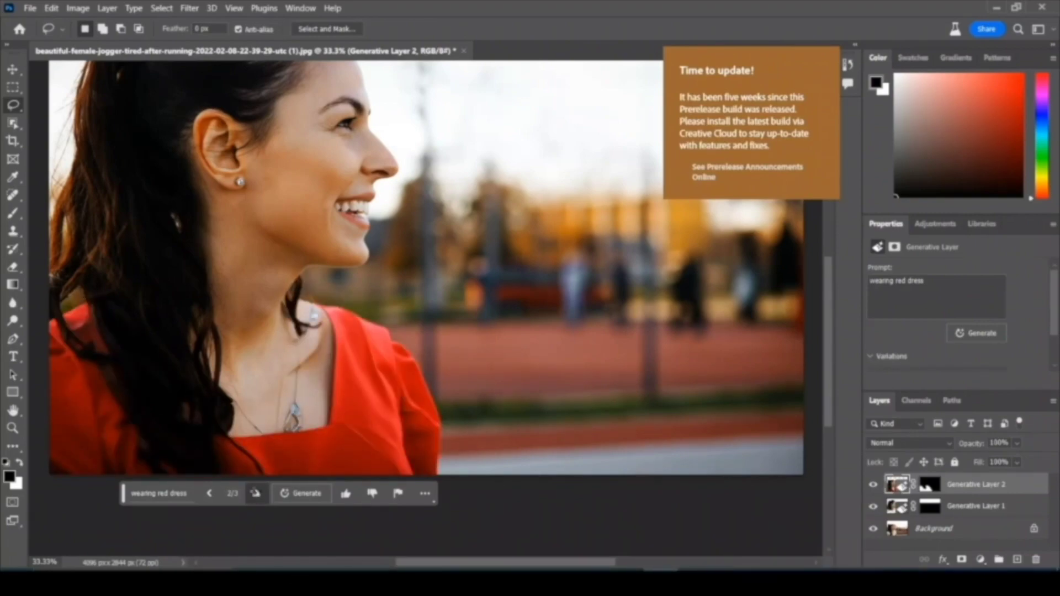
pyautogui.click(257, 493)
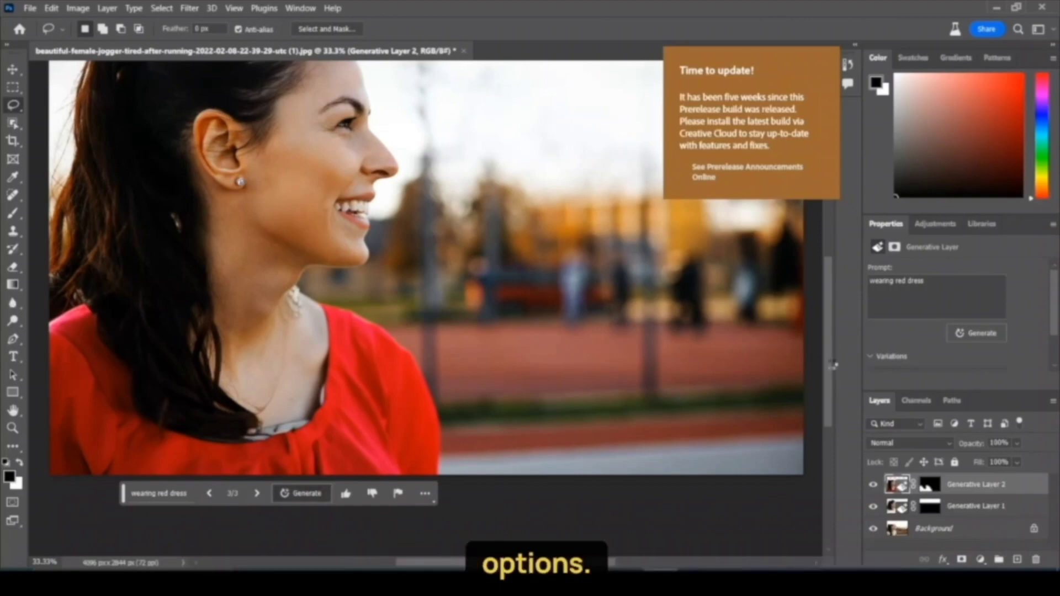
pyautogui.click(323, 493)
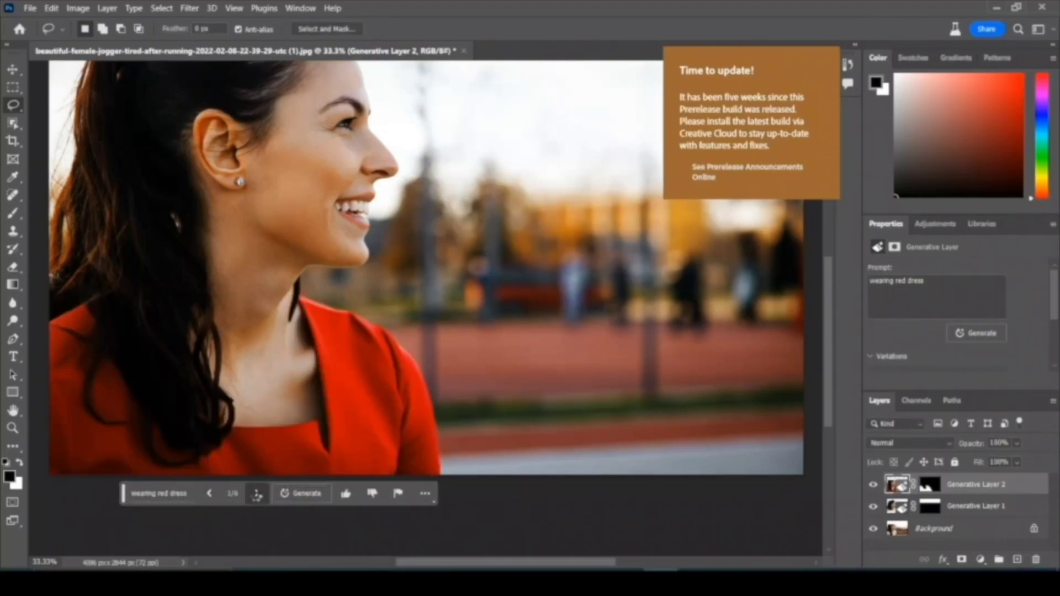
pyautogui.click(257, 493)
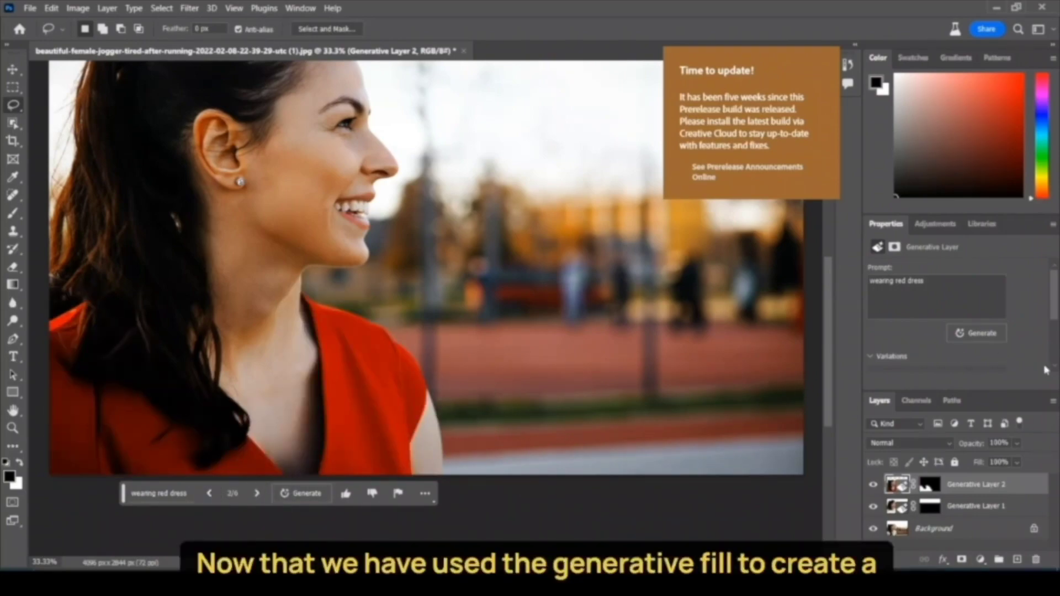
# Step: Zoom out, hide Generative Layer 2 and Layer 1 to see the original, then show Generative Layer 2 again
pyautogui.scroll(-1, 1056, 366)
pyautogui.scroll(-2, 1055, 343)
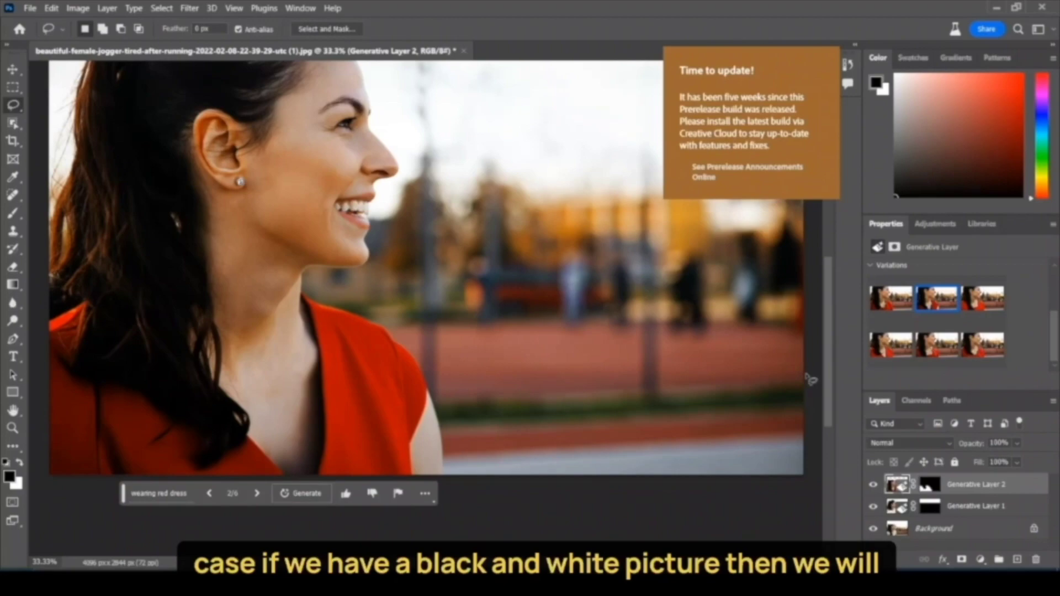
pyautogui.hotkey('ctrl', '-')
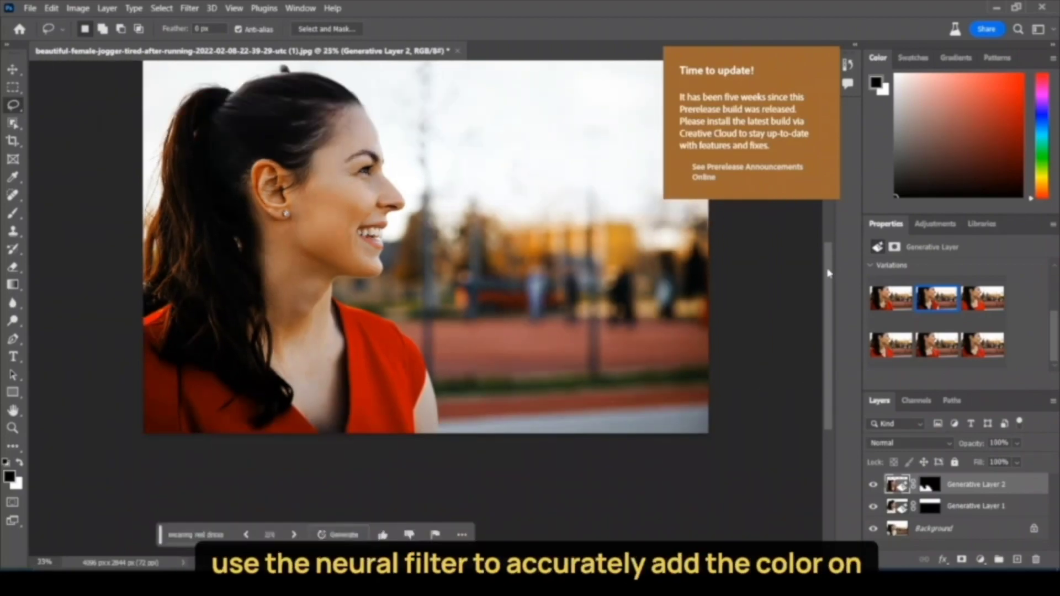
pyautogui.scroll(2, 828, 267)
pyautogui.scroll(-2, 827, 282)
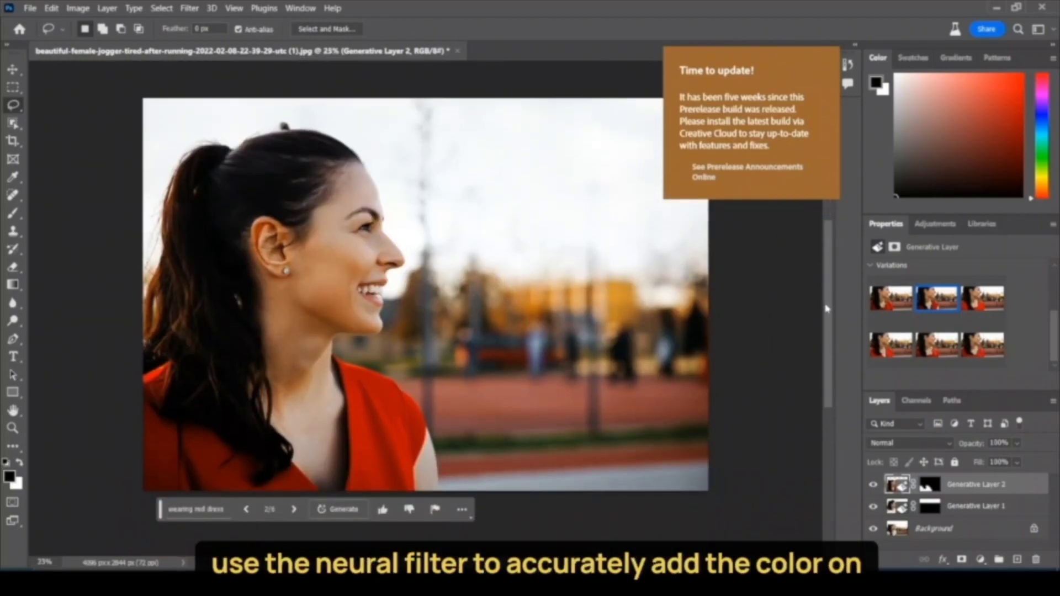
pyautogui.click(873, 485)
pyautogui.click(874, 506)
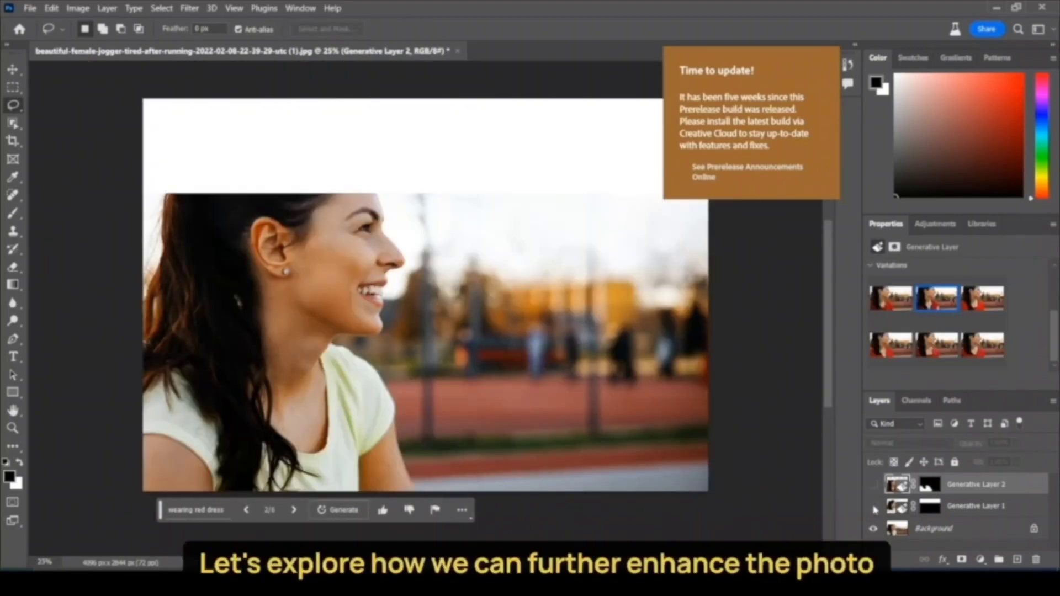
pyautogui.click(873, 485)
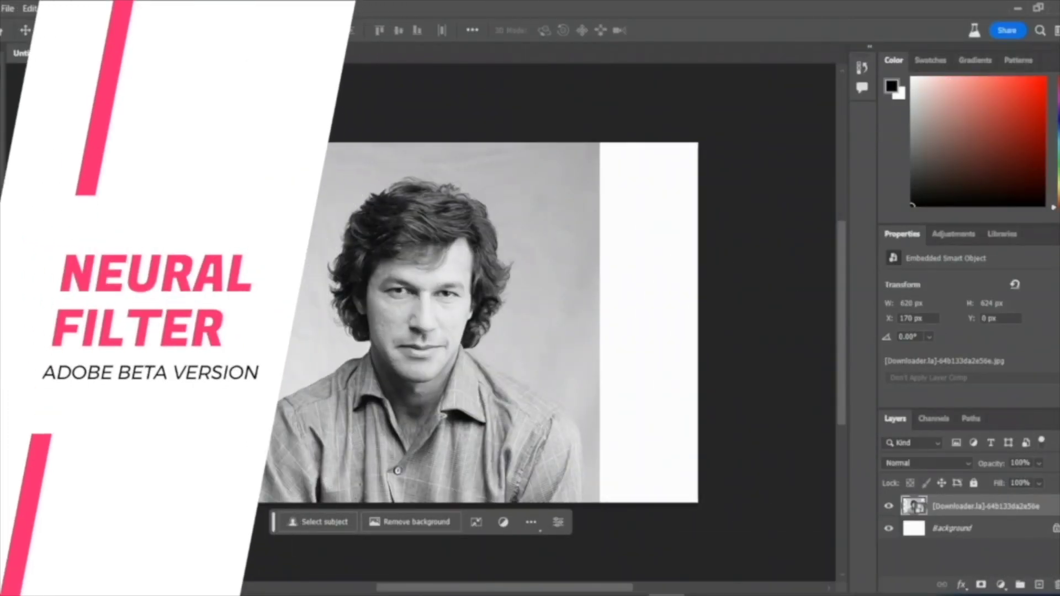
# Step: Choose Filter > Neural Filters for the black-and-white portrait
pyautogui.click(175, 8)
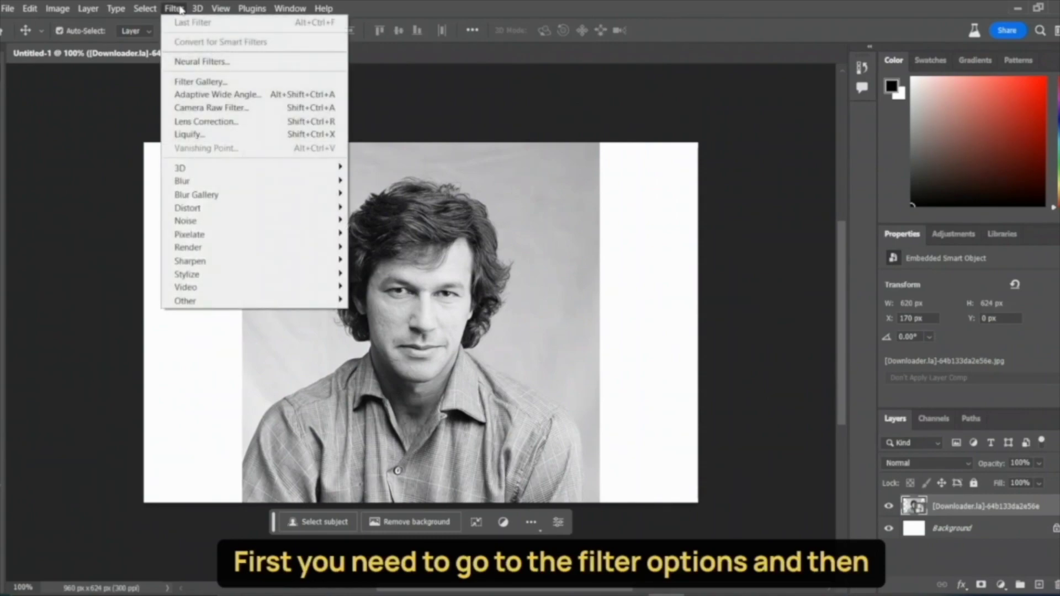
pyautogui.click(196, 63)
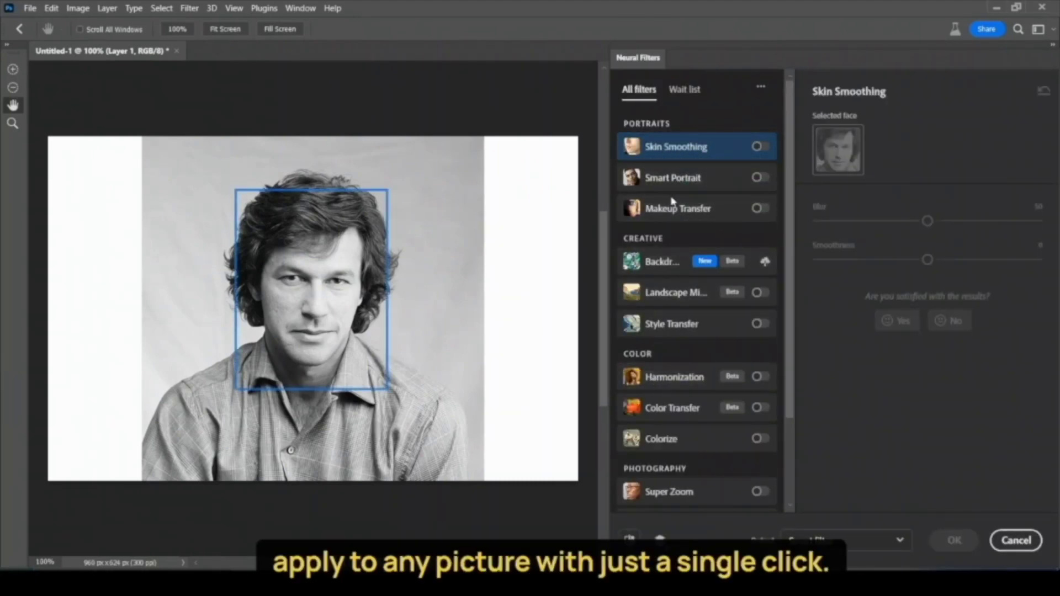
# Step: Scroll the filter list to Restoration and select Photo Restoration to see its settings
pyautogui.scroll(-3, 786, 473)
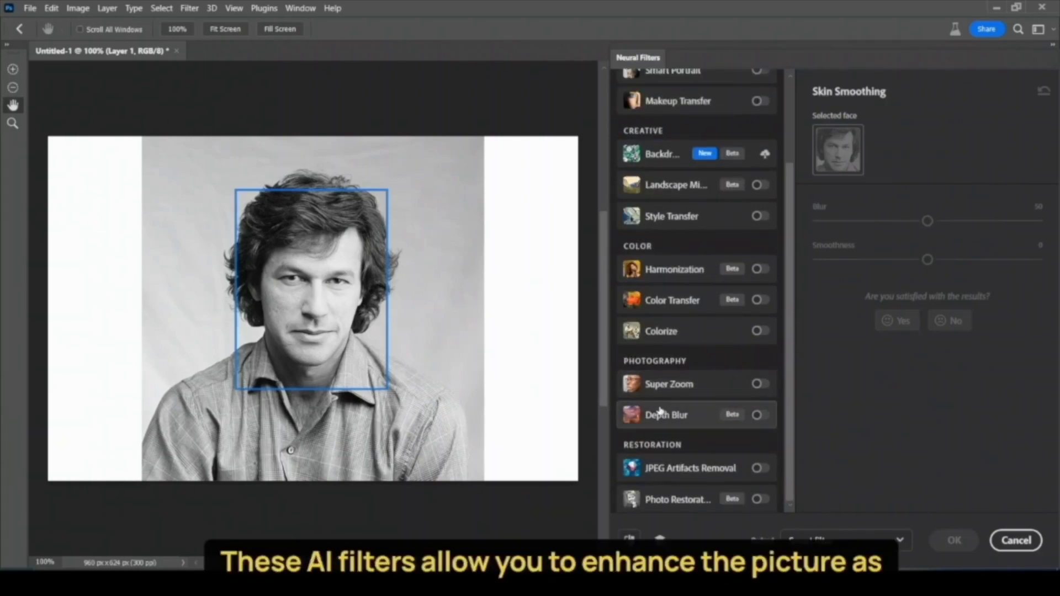
pyautogui.click(667, 500)
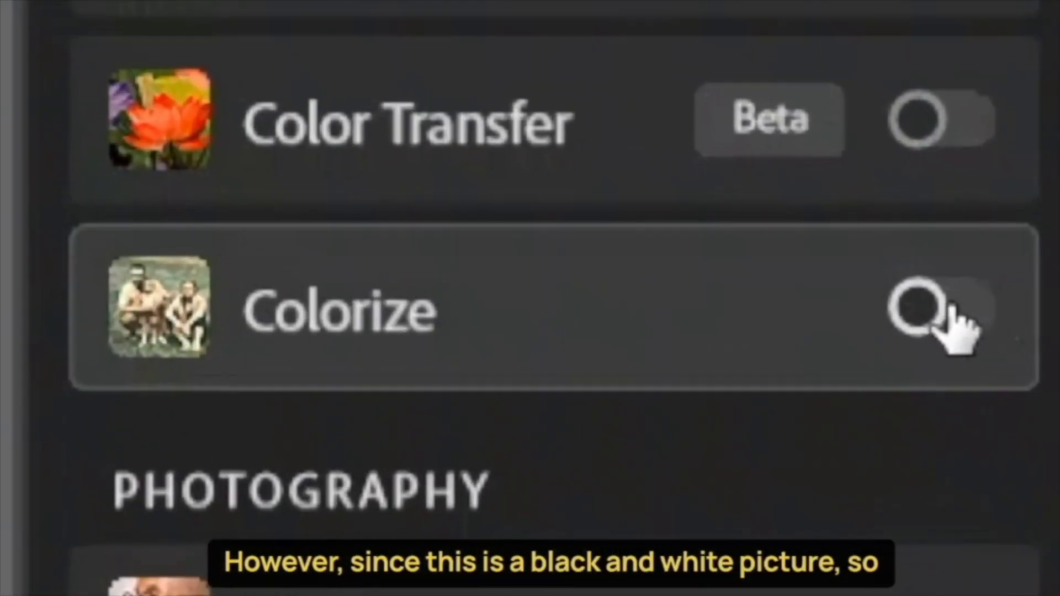
# Step: Turn on the Colorize toggle to add colour to the black-and-white portrait
pyautogui.click(758, 331)
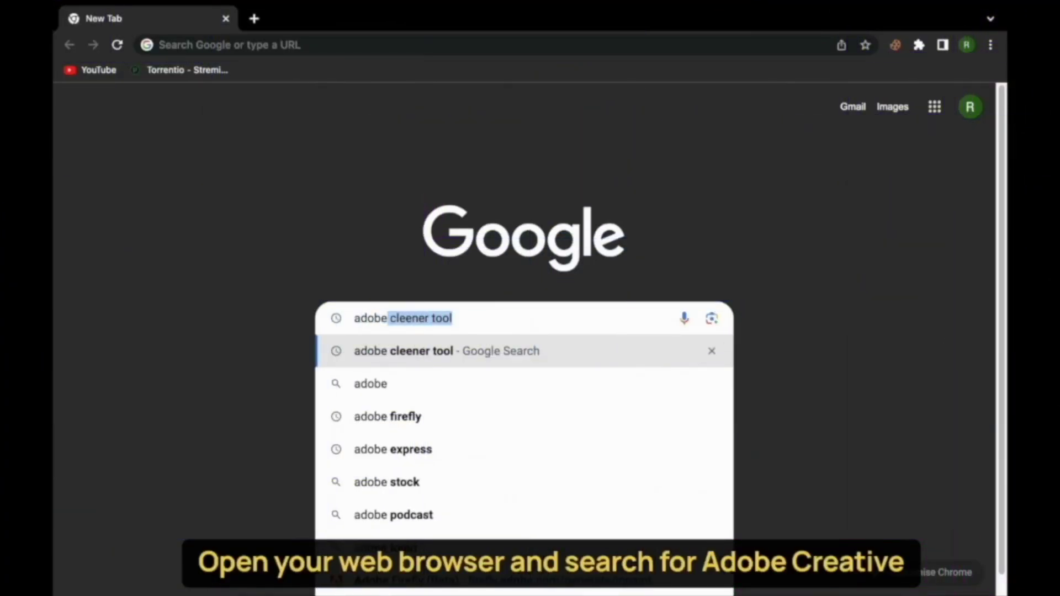
# Step: Search Google for 'creative cloud cleaner tool for macbook' and open the helpx.adobe.com result
pyautogui.write('creative cloud c')
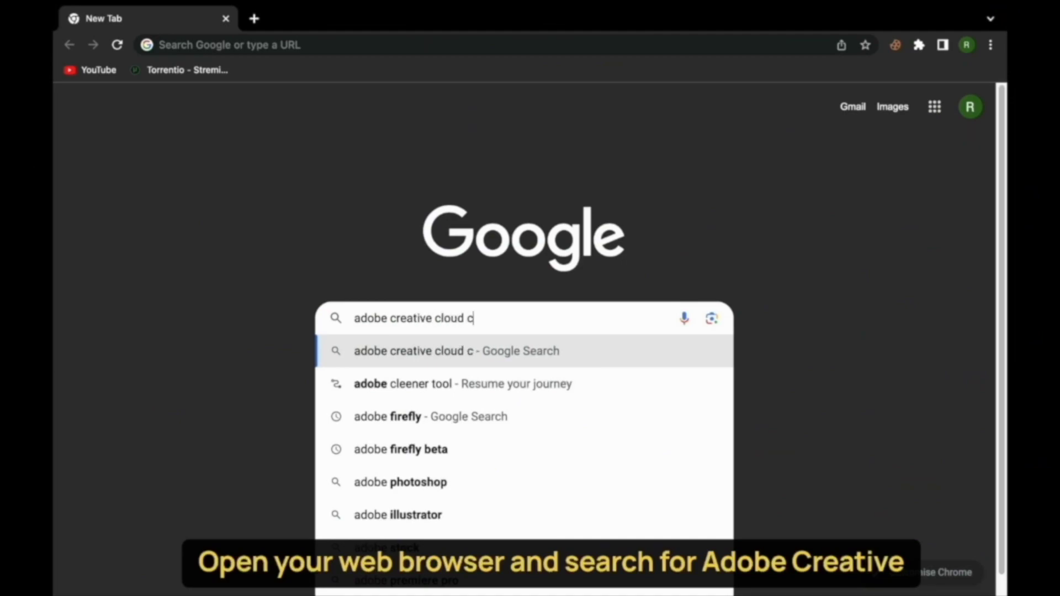
pyautogui.write('leaner tool for macbook')
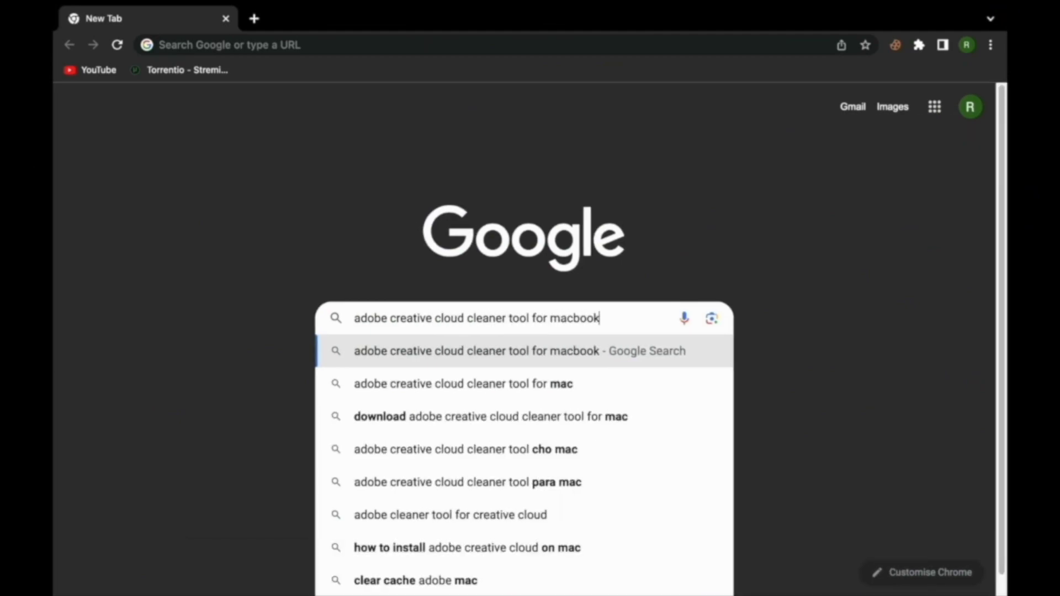
pyautogui.press('Return')
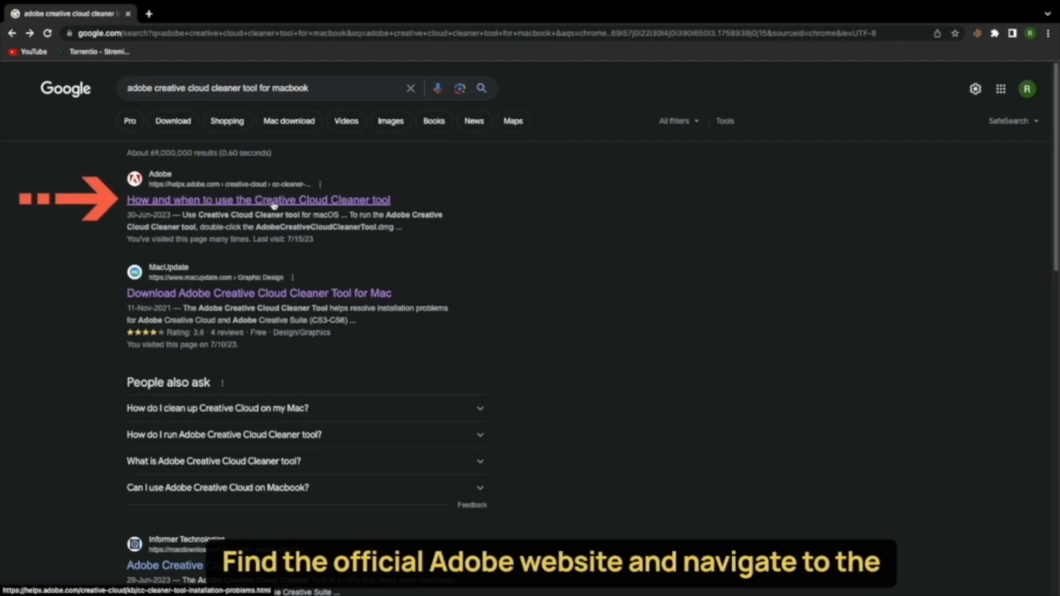
pyautogui.click(273, 200)
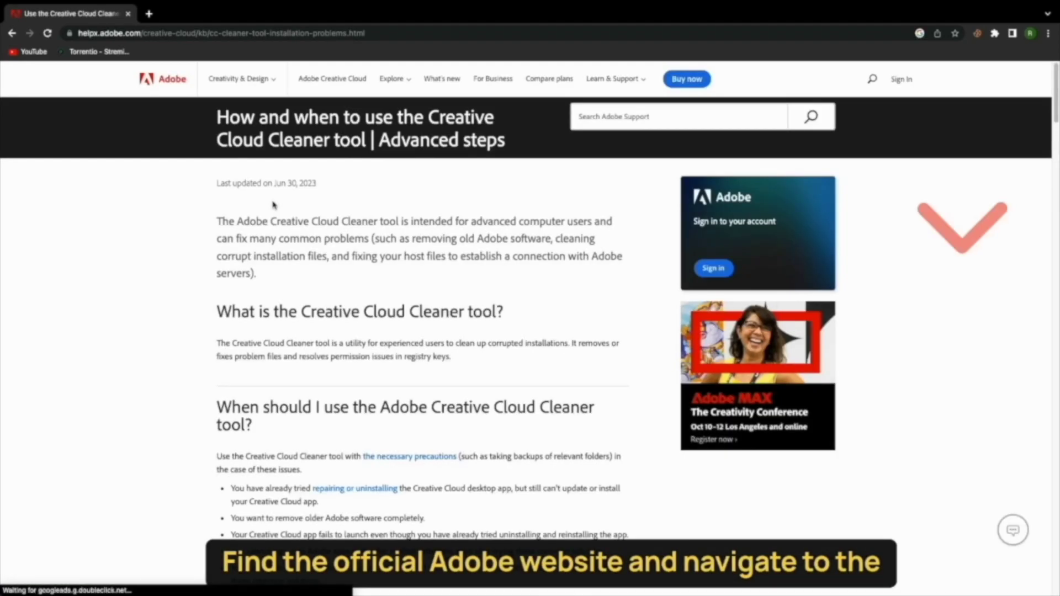
# Step: Scroll to How to use and set Filter by to macOS
pyautogui.scroll(-5, 272, 203)
pyautogui.scroll(-15, 272, 204)
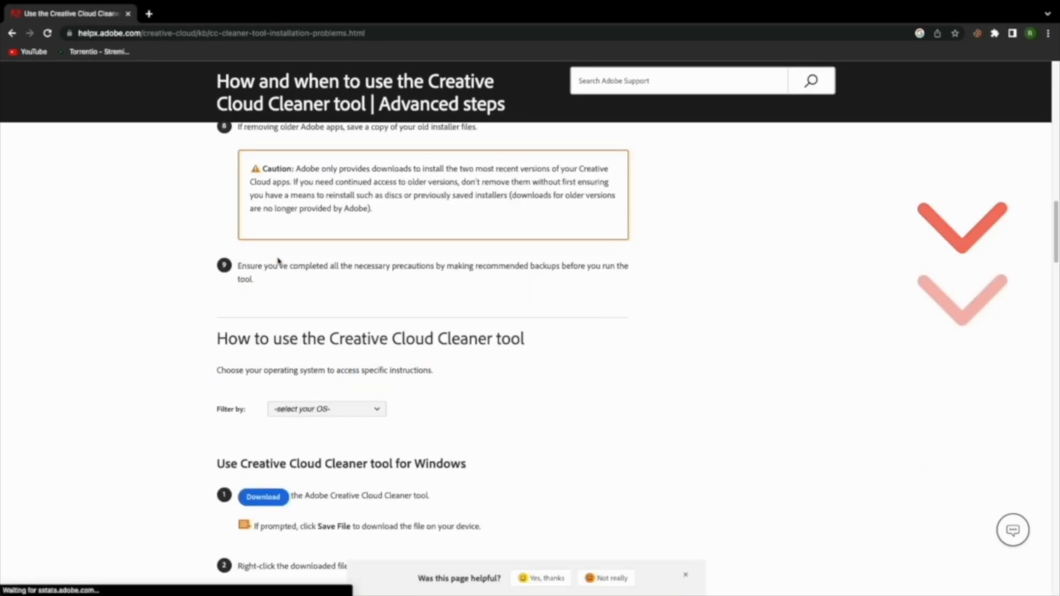
pyautogui.click(331, 392)
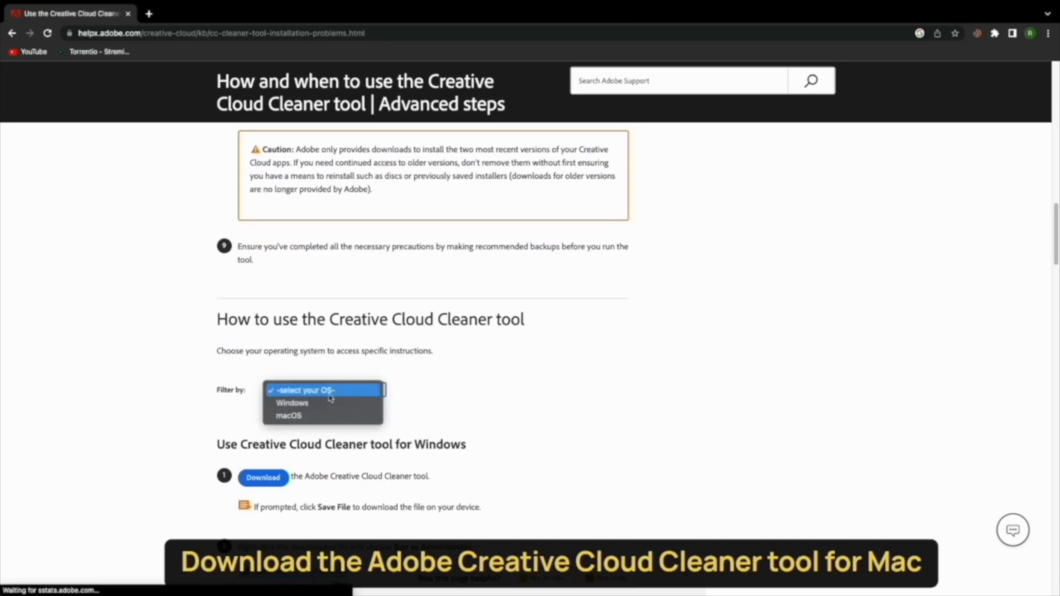
pyautogui.click(302, 418)
# Step: Download the cleaner tool and open AdobeCreativeCloudCleanerTool(2).dmg
pyautogui.scroll(-1, 302, 413)
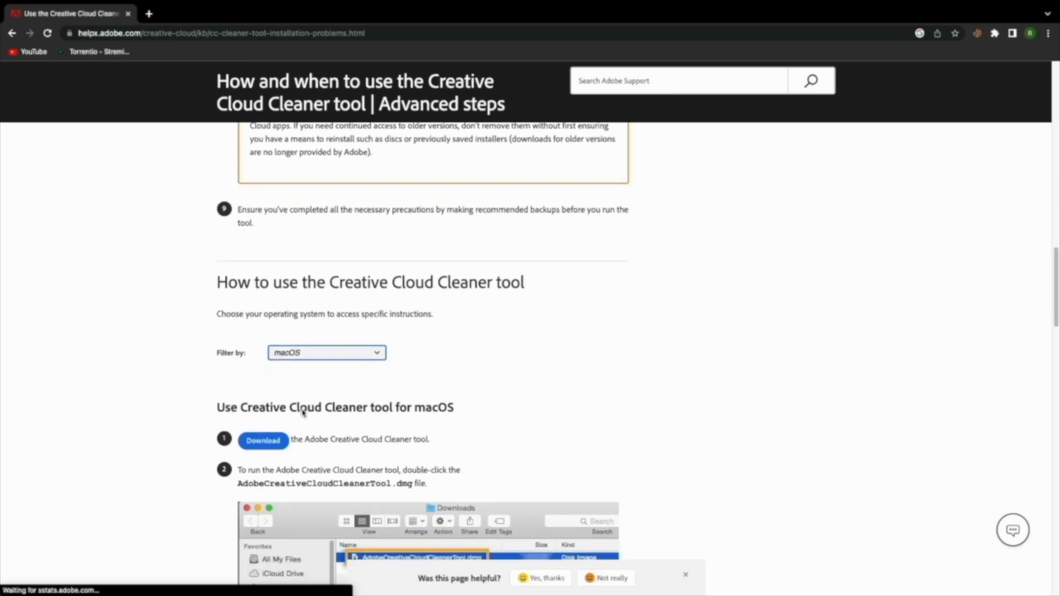
pyautogui.click(264, 441)
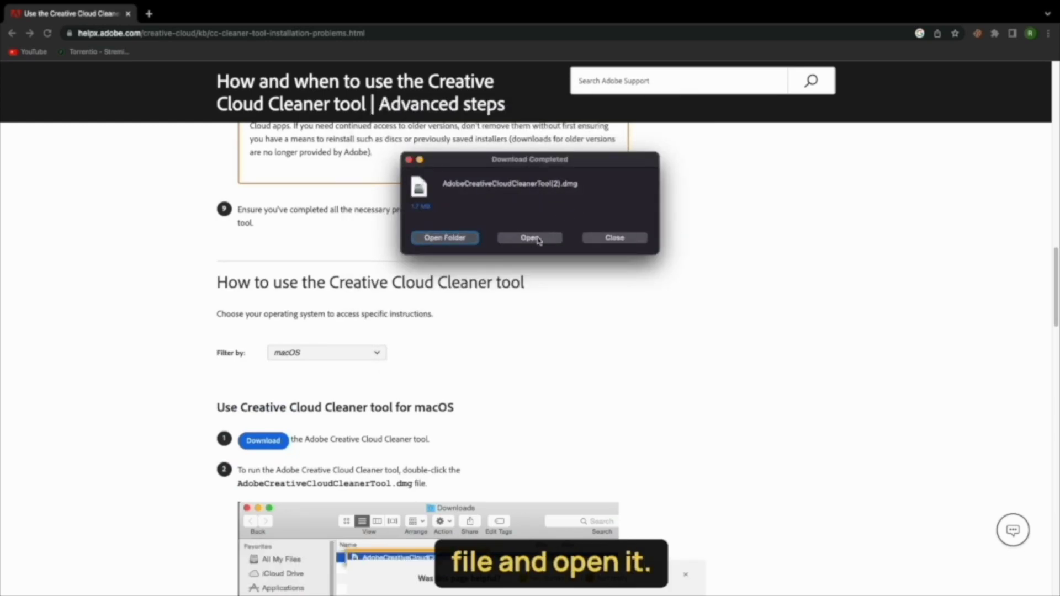
pyautogui.click(527, 238)
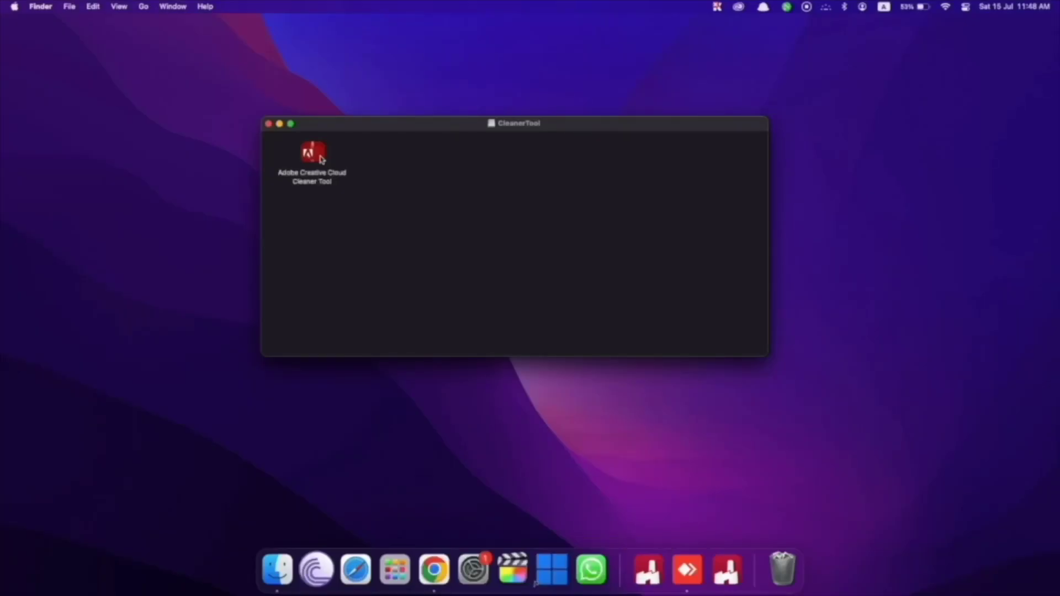
# Step: Open the Cleaner Tool app from Finder and authorise it with the account password
pyautogui.rightClick(326, 161)
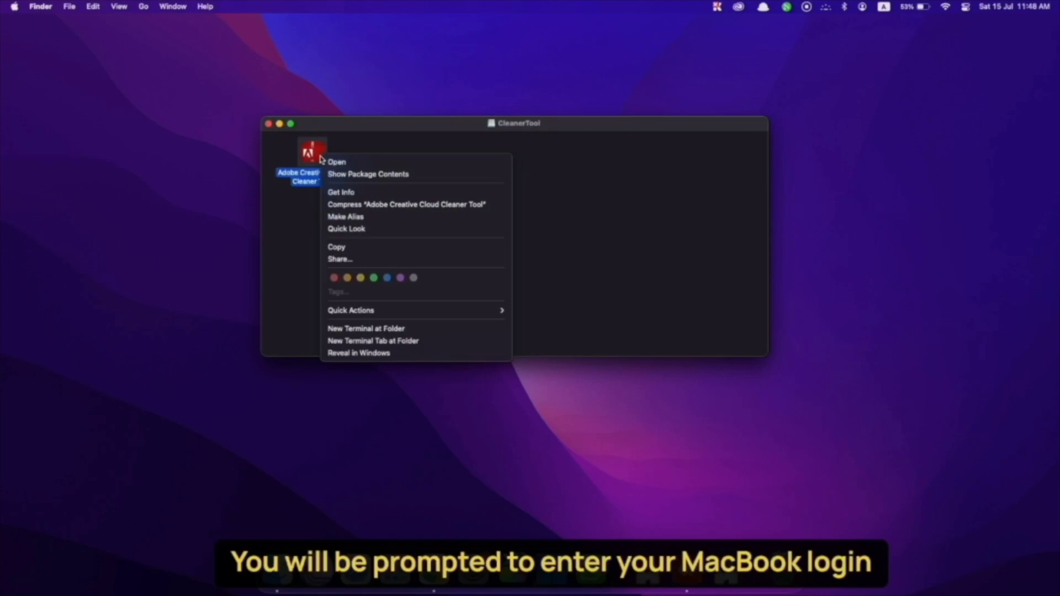
pyautogui.click(327, 162)
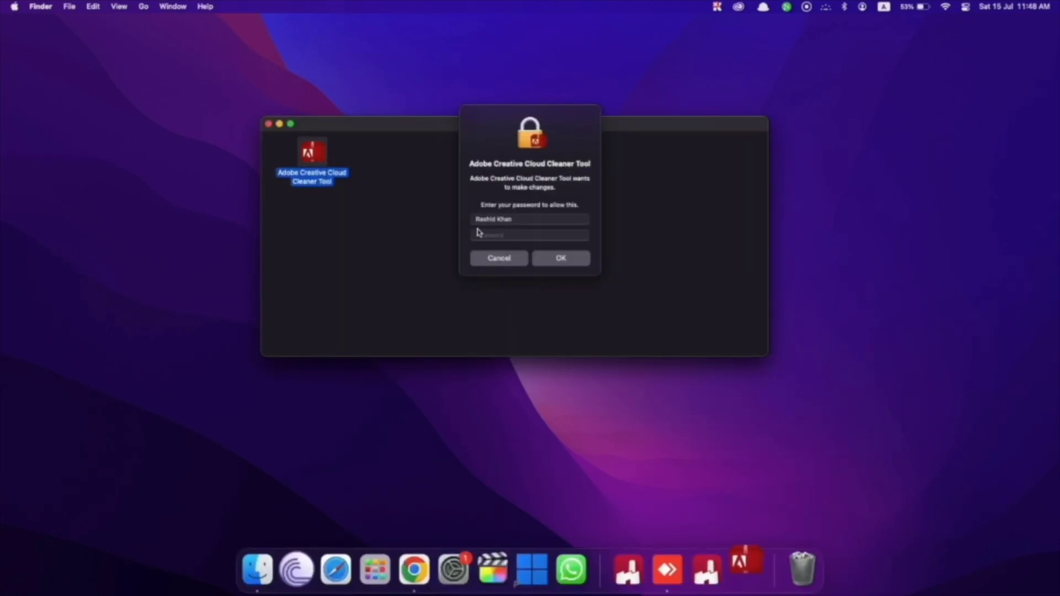
pyautogui.click(478, 232)
pyautogui.click(541, 257)
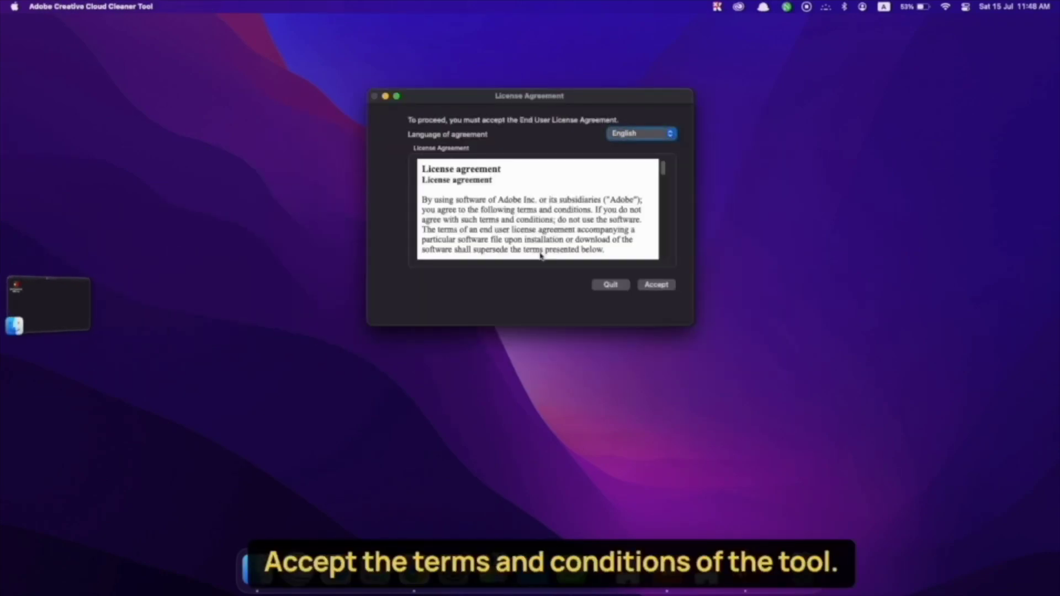
# Step: Accept the licence agreement and keep the installations filter set to All
pyautogui.click(654, 285)
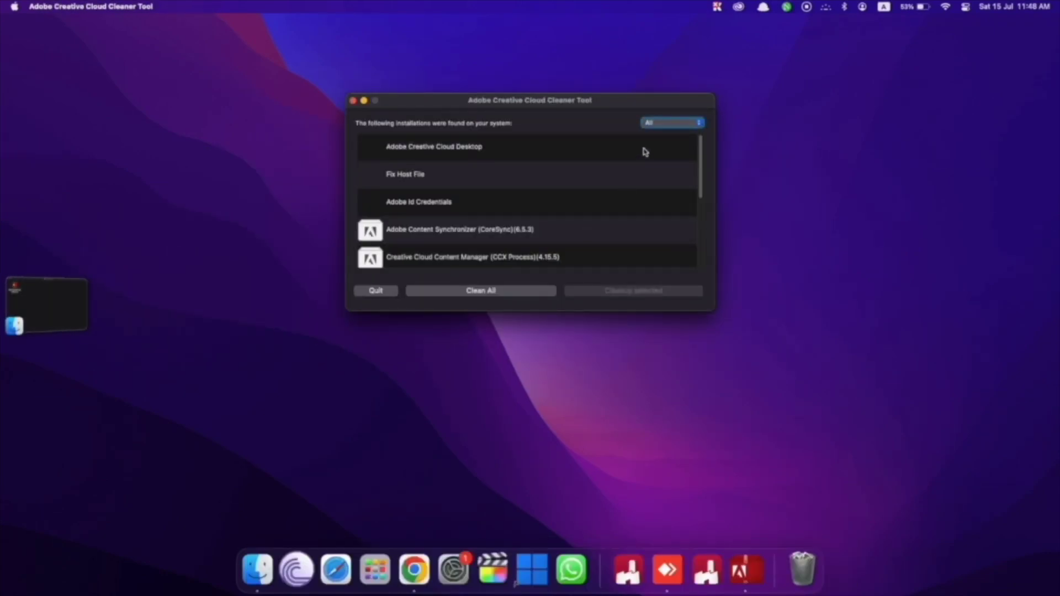
pyautogui.click(657, 122)
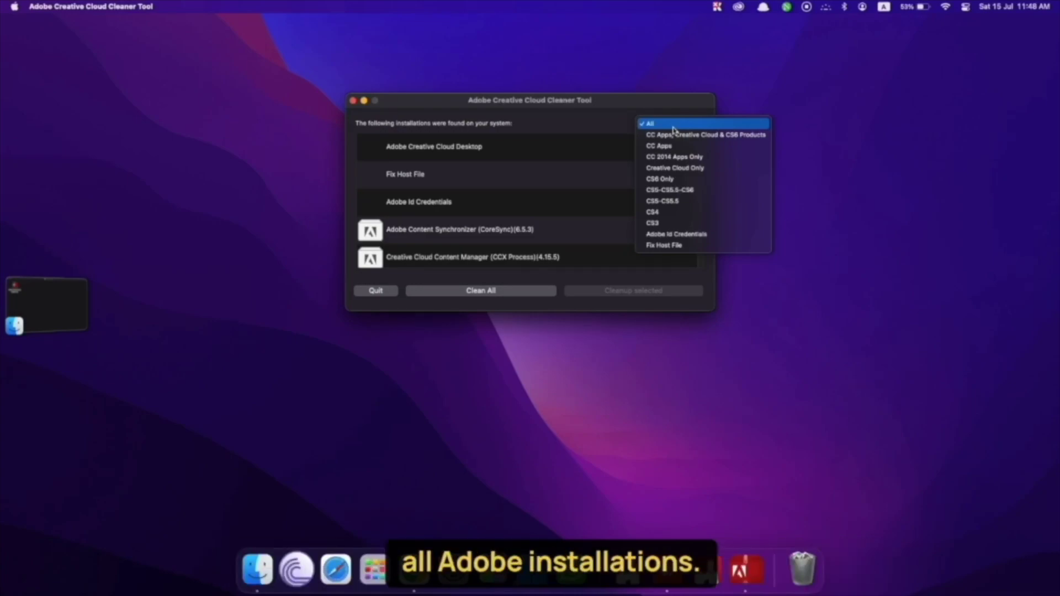
pyautogui.click(673, 126)
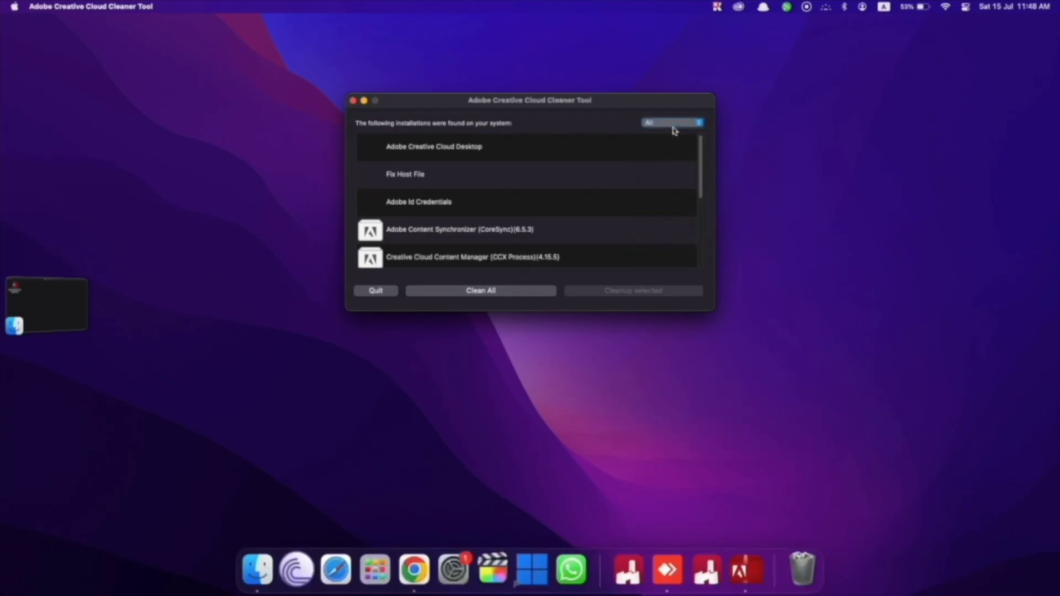
# Step: Run Clean All and confirm with Yes to remove every listed Adobe product
pyautogui.click(512, 293)
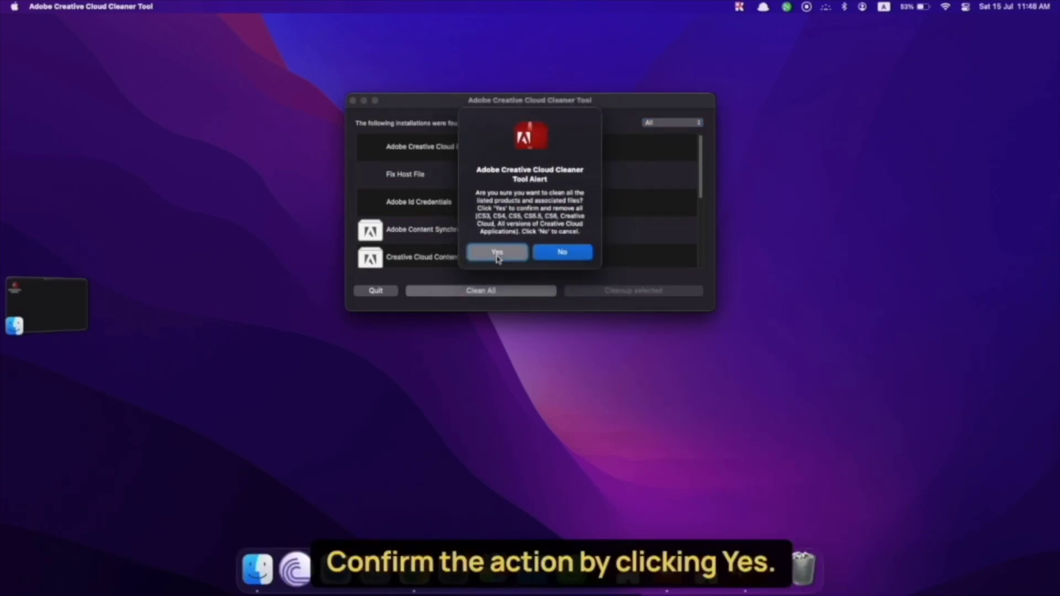
pyautogui.click(497, 253)
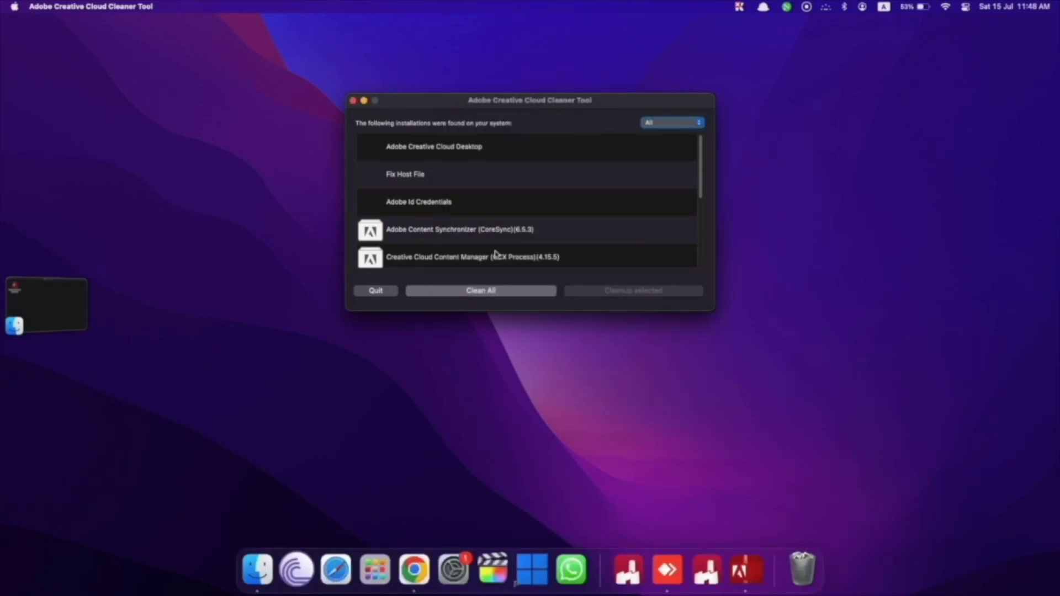